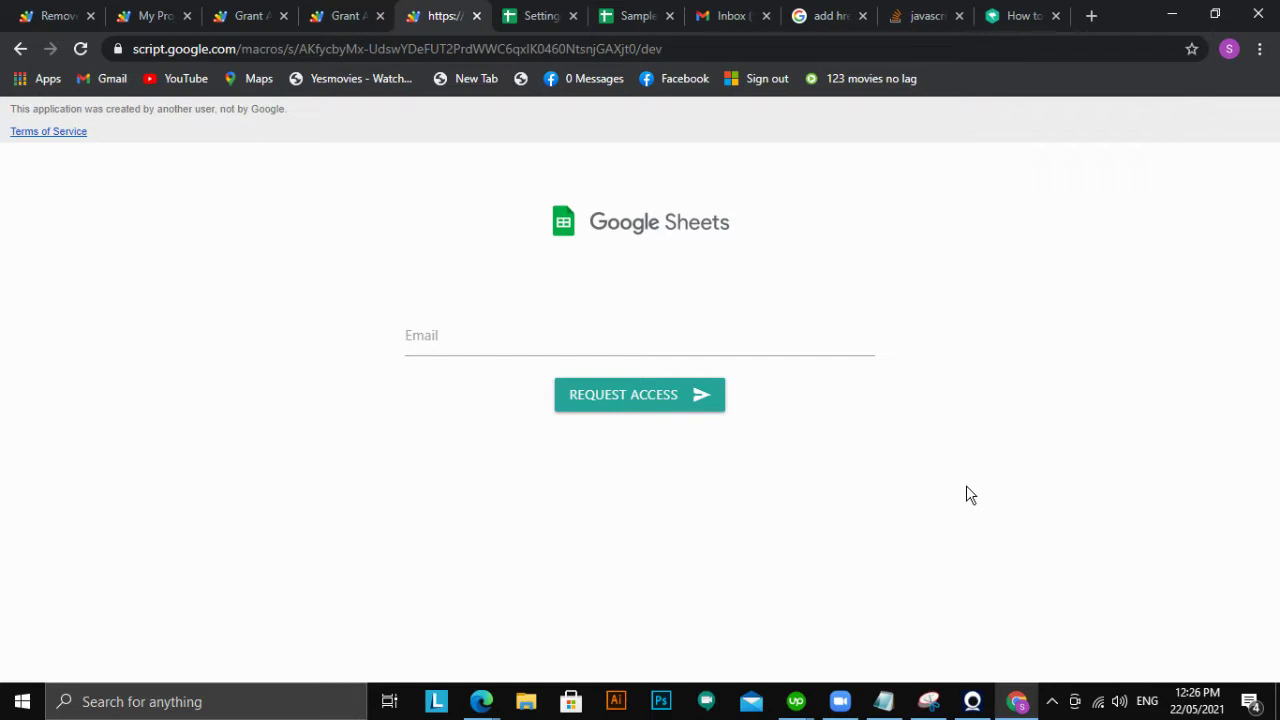
Inspect the Settings spreadsheet's Domain column cells A2 through A5
{"action": "left_click", "coordinate": [519, 27]}
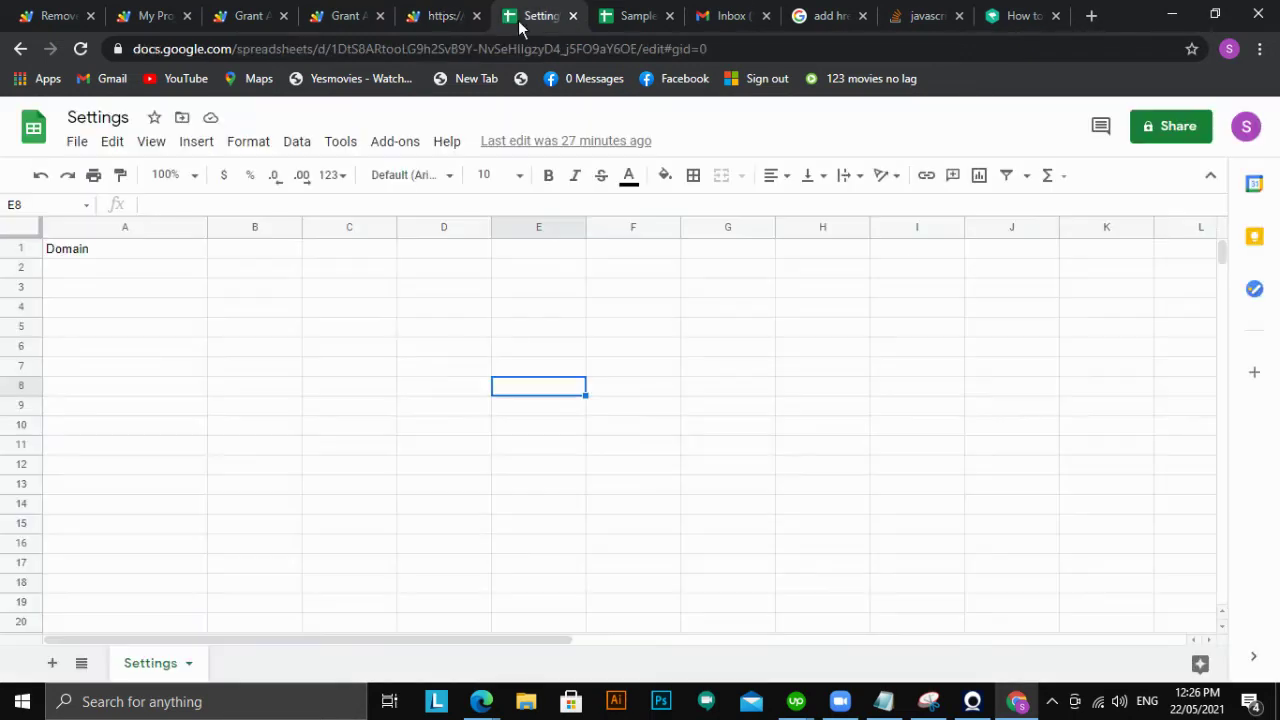
{"action": "left_click", "coordinate": [430, 428]}
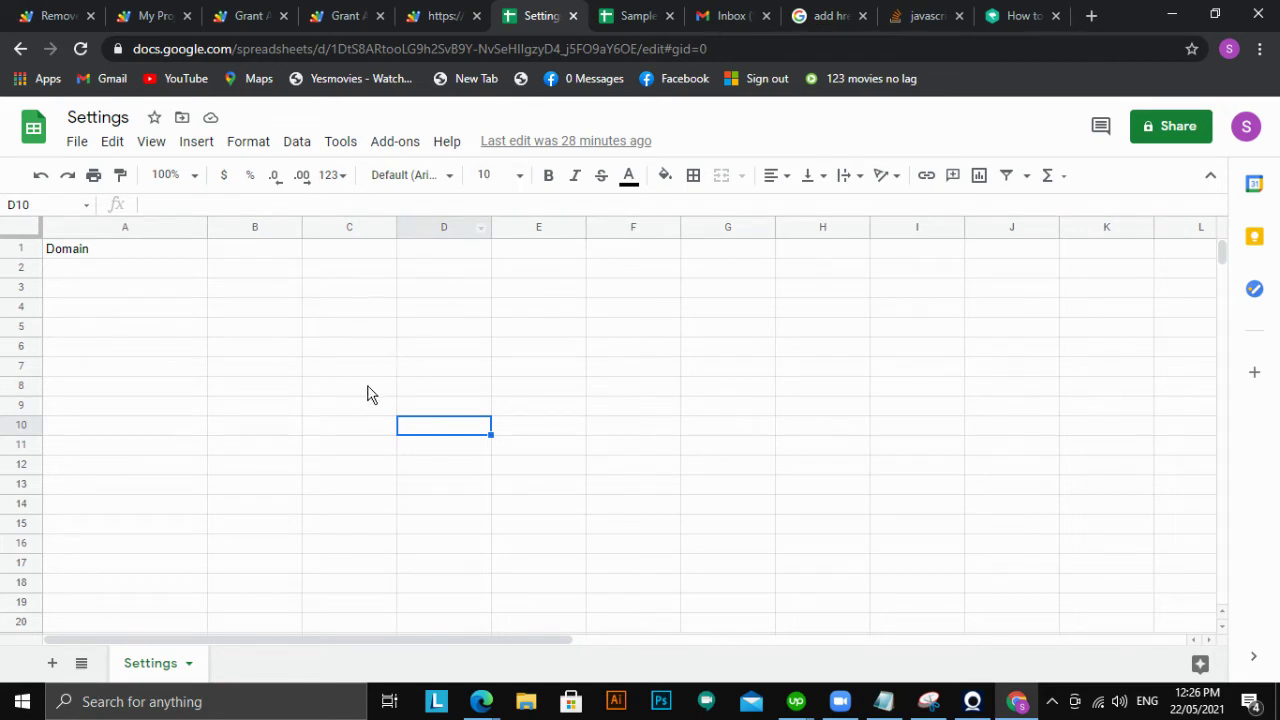
{"action": "left_click", "coordinate": [125, 272]}
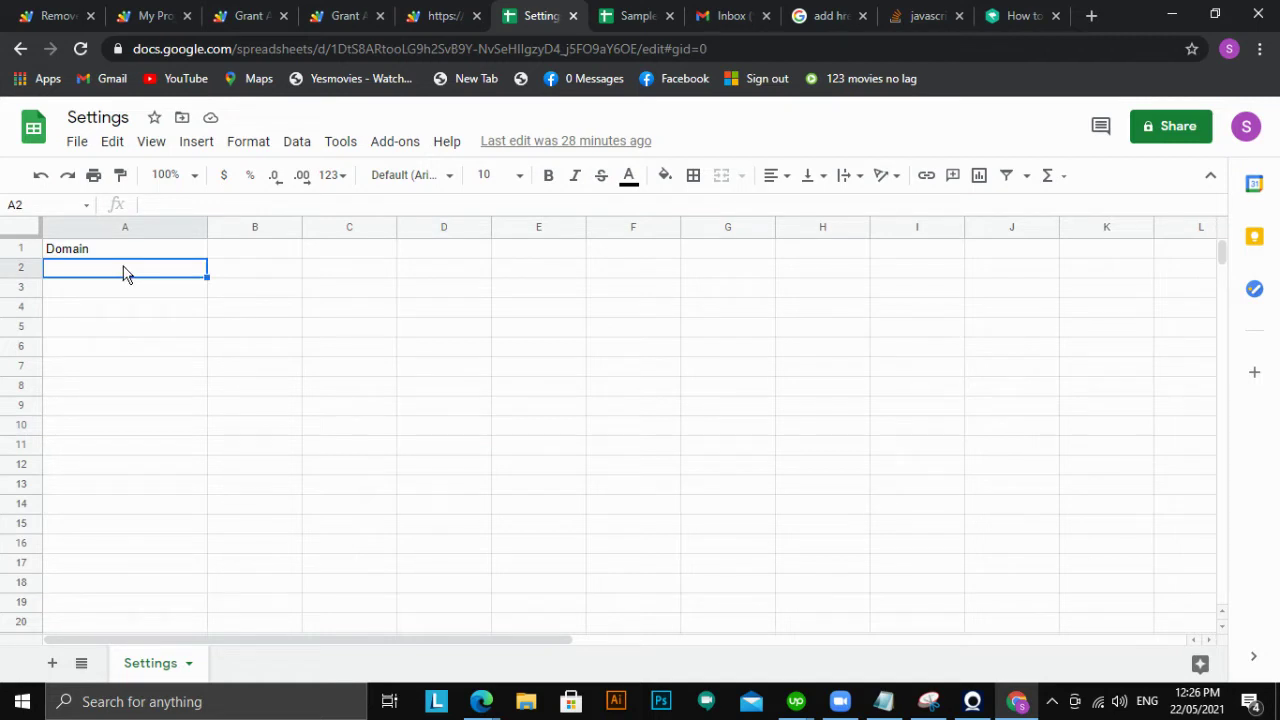
{"action": "left_click", "coordinate": [172, 330]}
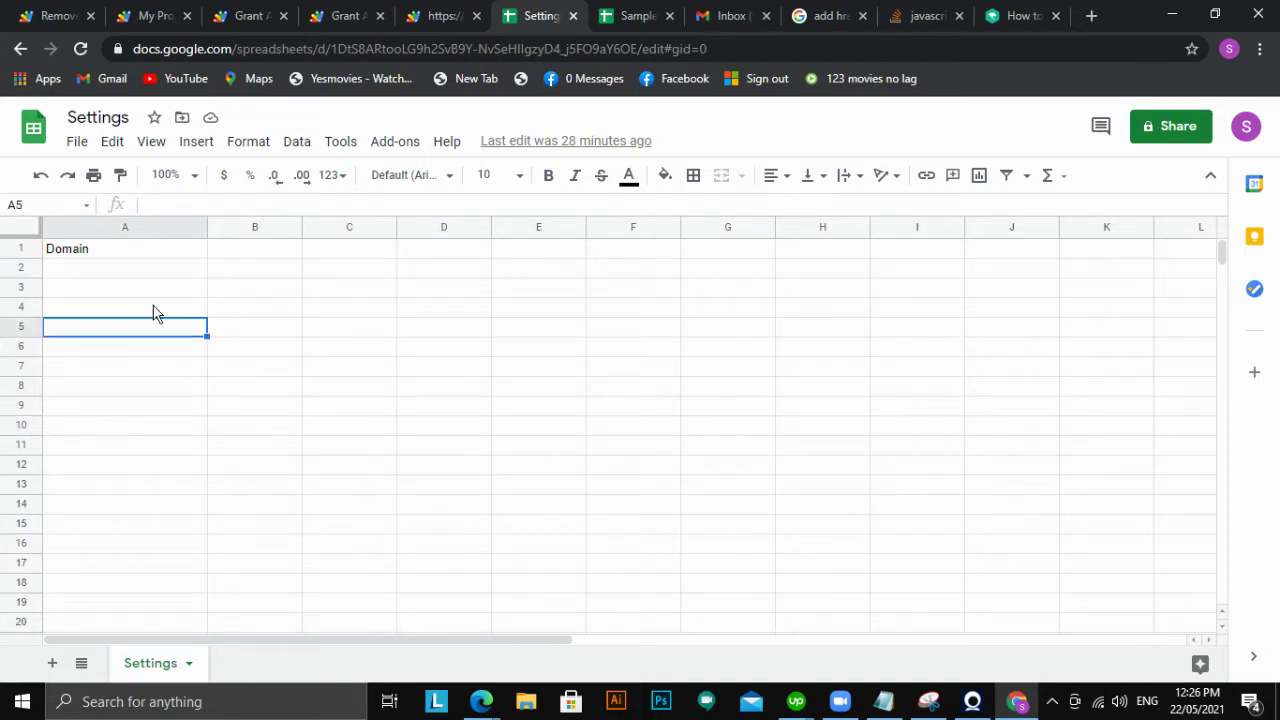
{"action": "left_click", "coordinate": [129, 271]}
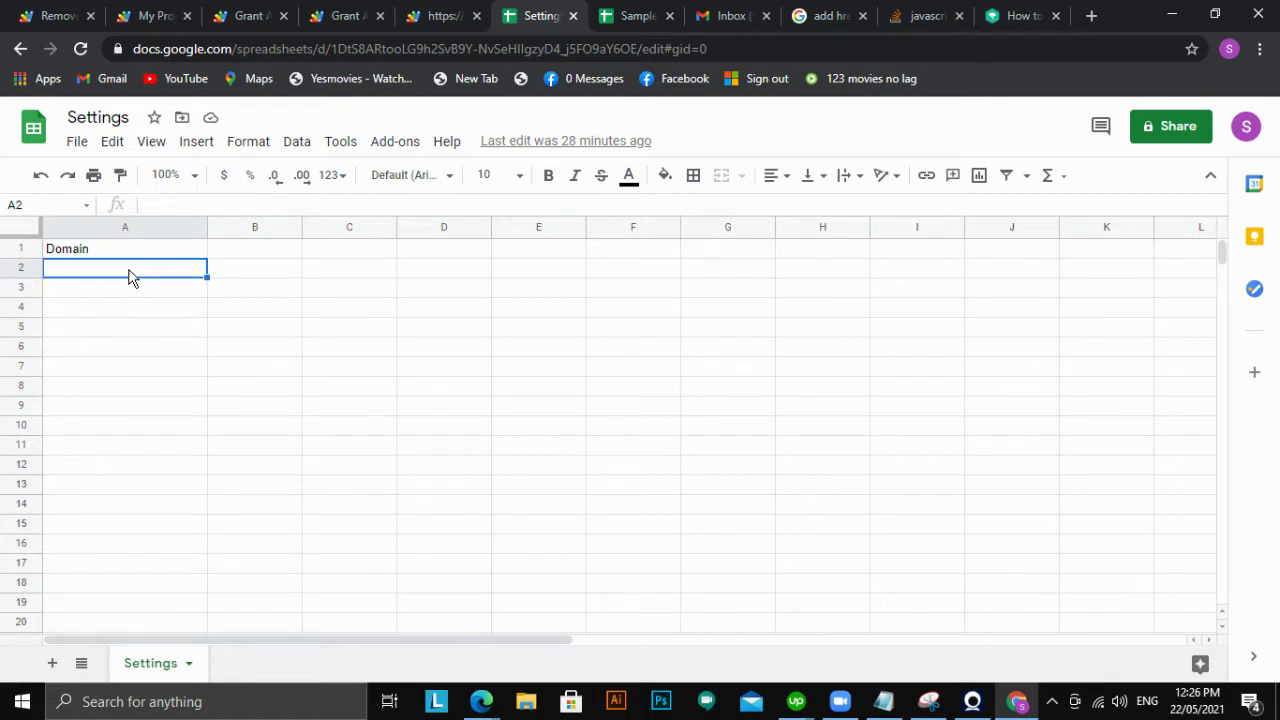
{"action": "left_click", "coordinate": [334, 327]}
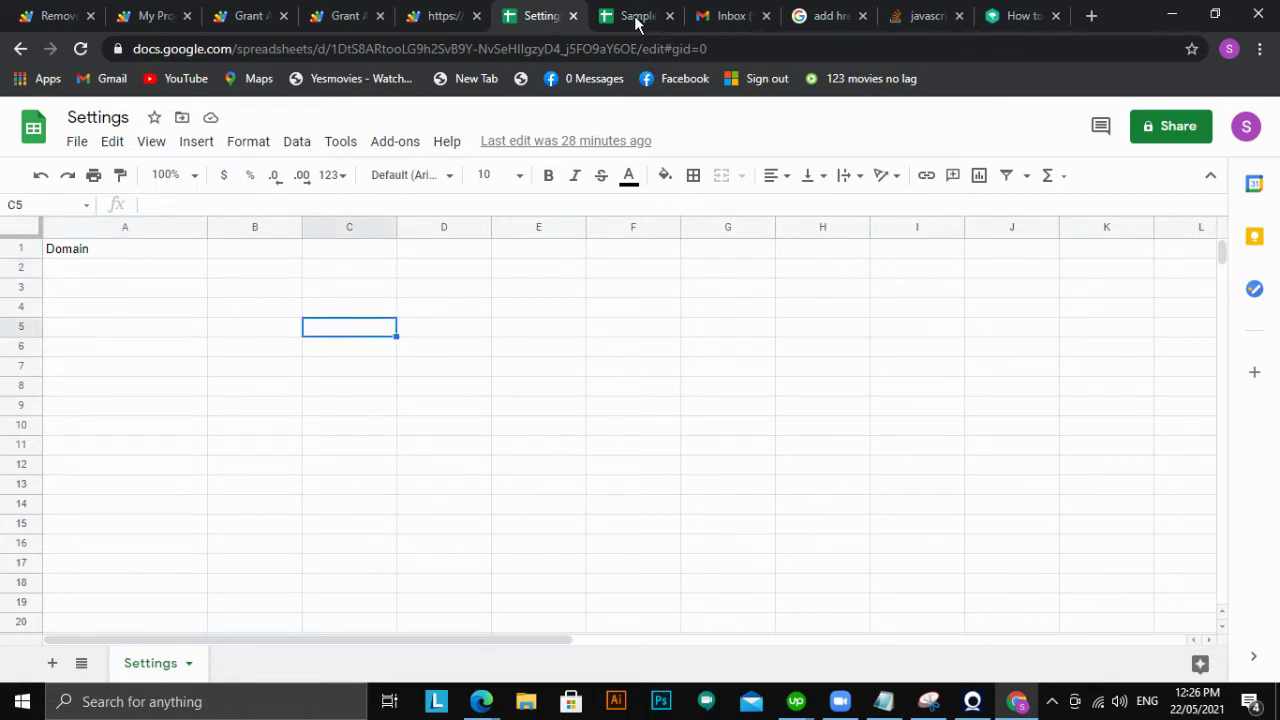
Bring up the empty Sample Spreadsheet on Sheet1
{"action": "left_click", "coordinate": [634, 20]}
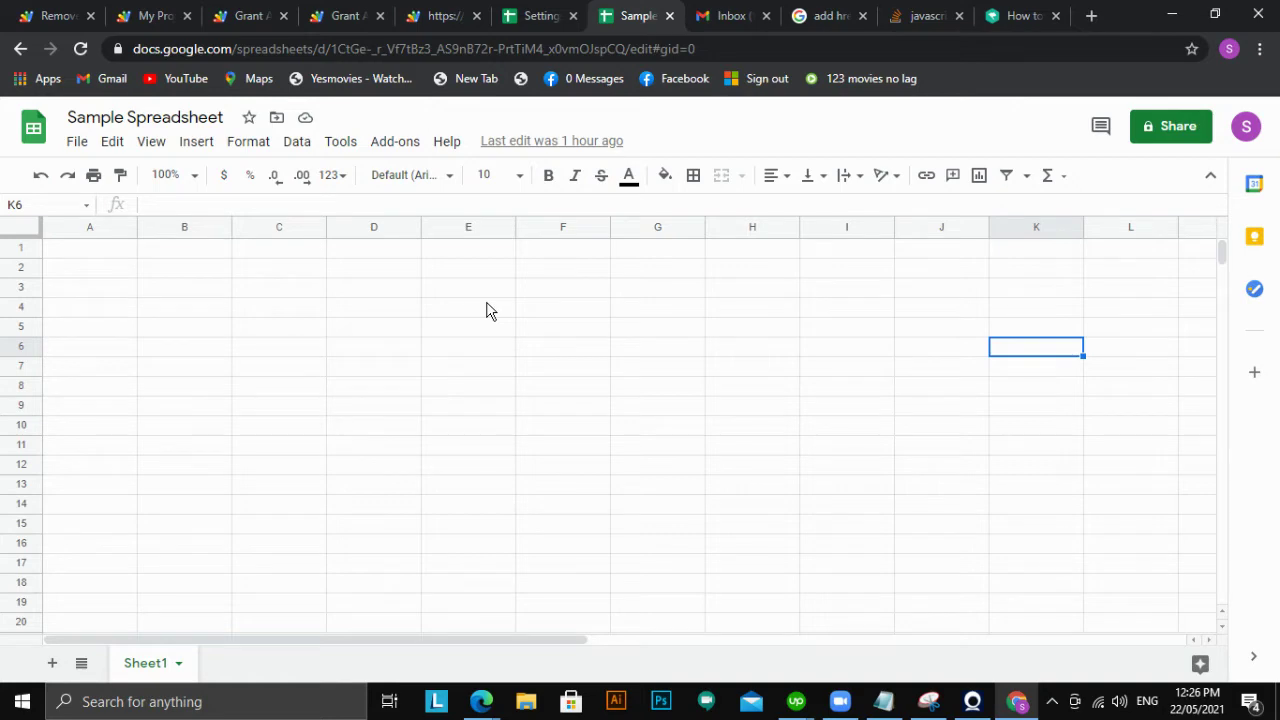
{"action": "left_click", "coordinate": [530, 16]}
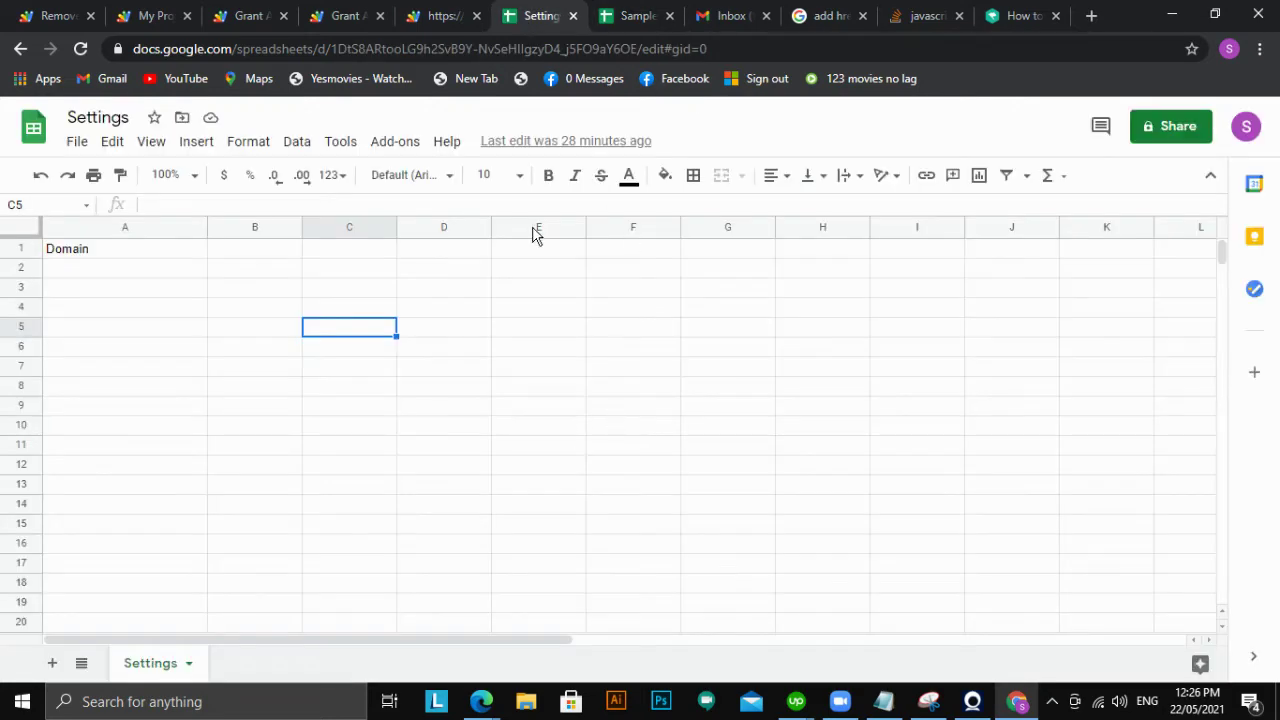
{"action": "left_click", "coordinate": [630, 22]}
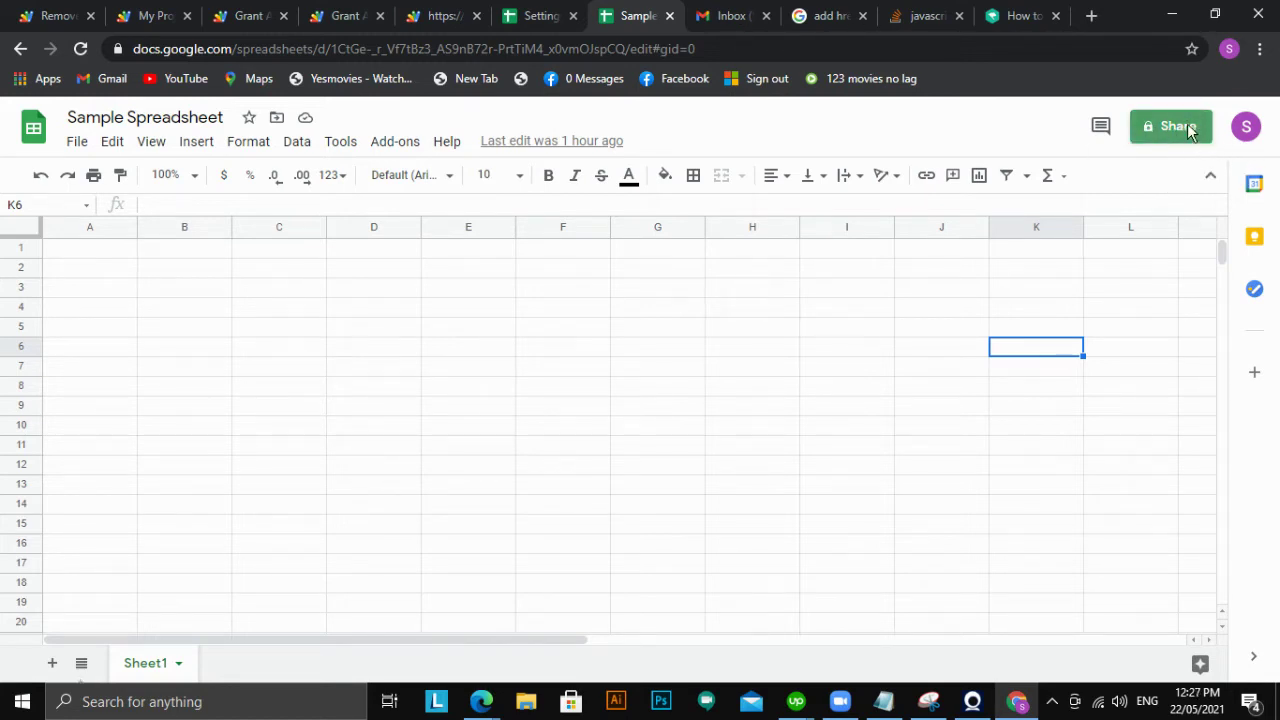
Confirm the Sample Spreadsheet is shared only with its owner, then go back to Settings
{"action": "left_click", "coordinate": [1166, 130]}
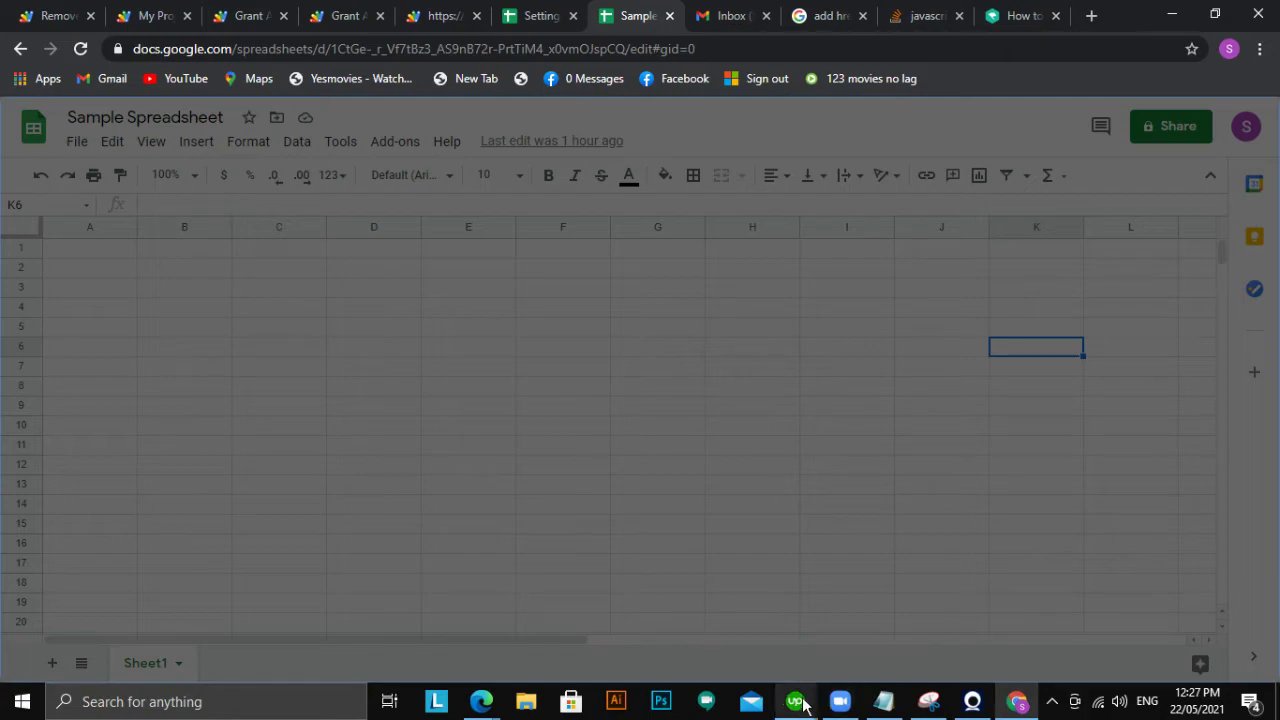
{"action": "mouse_move", "coordinate": [481, 701]}
{"action": "left_click", "coordinate": [348, 651]}
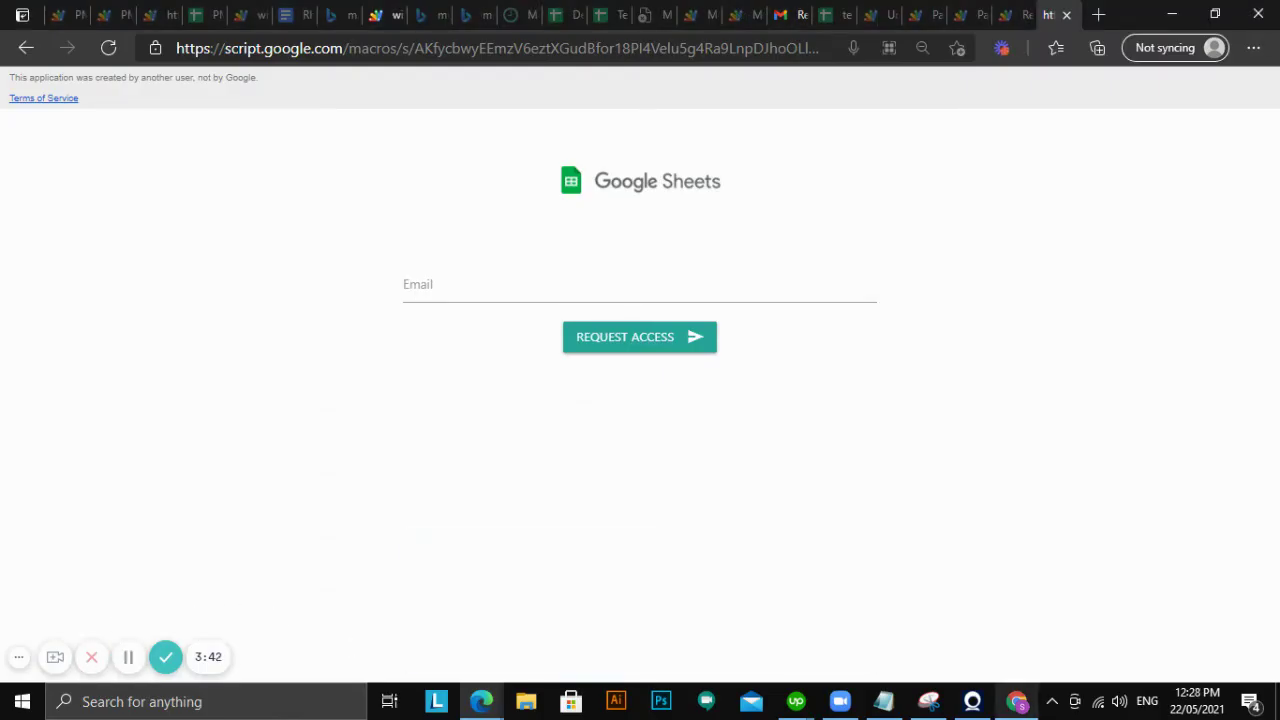
{"action": "left_click", "coordinate": [1016, 701]}
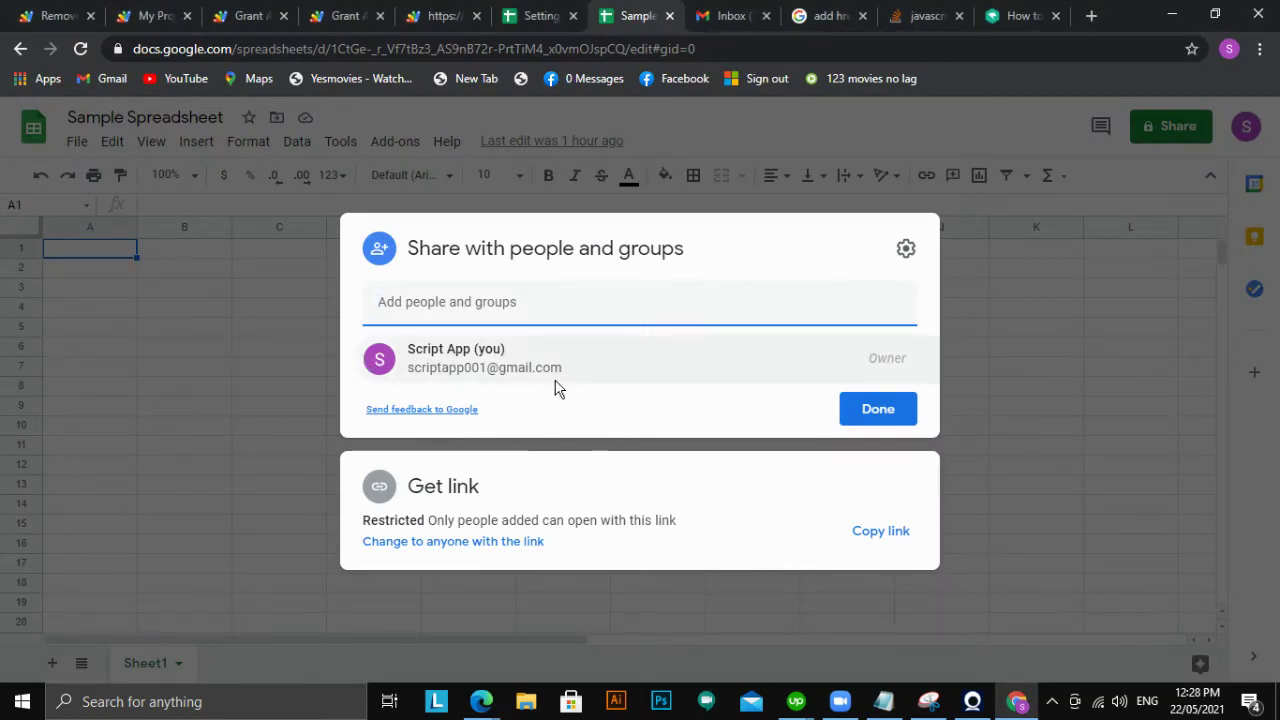
{"action": "left_click", "coordinate": [1101, 379]}
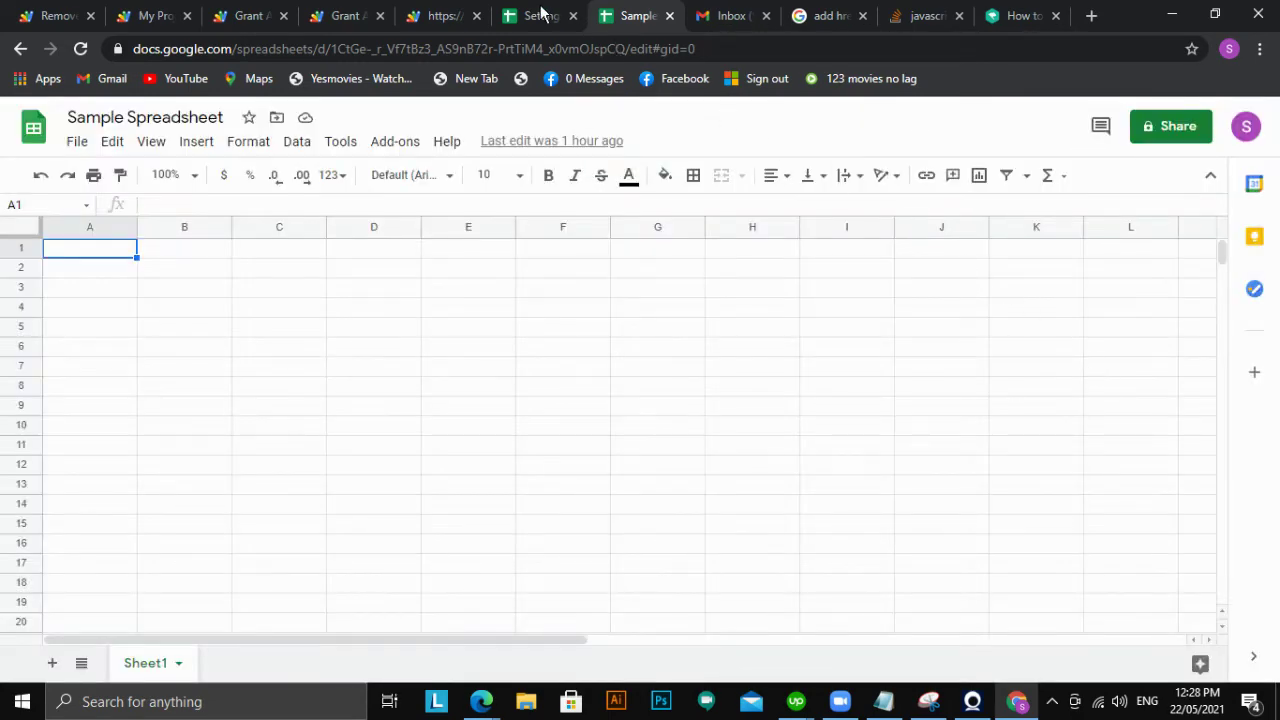
{"action": "left_click", "coordinate": [537, 16]}
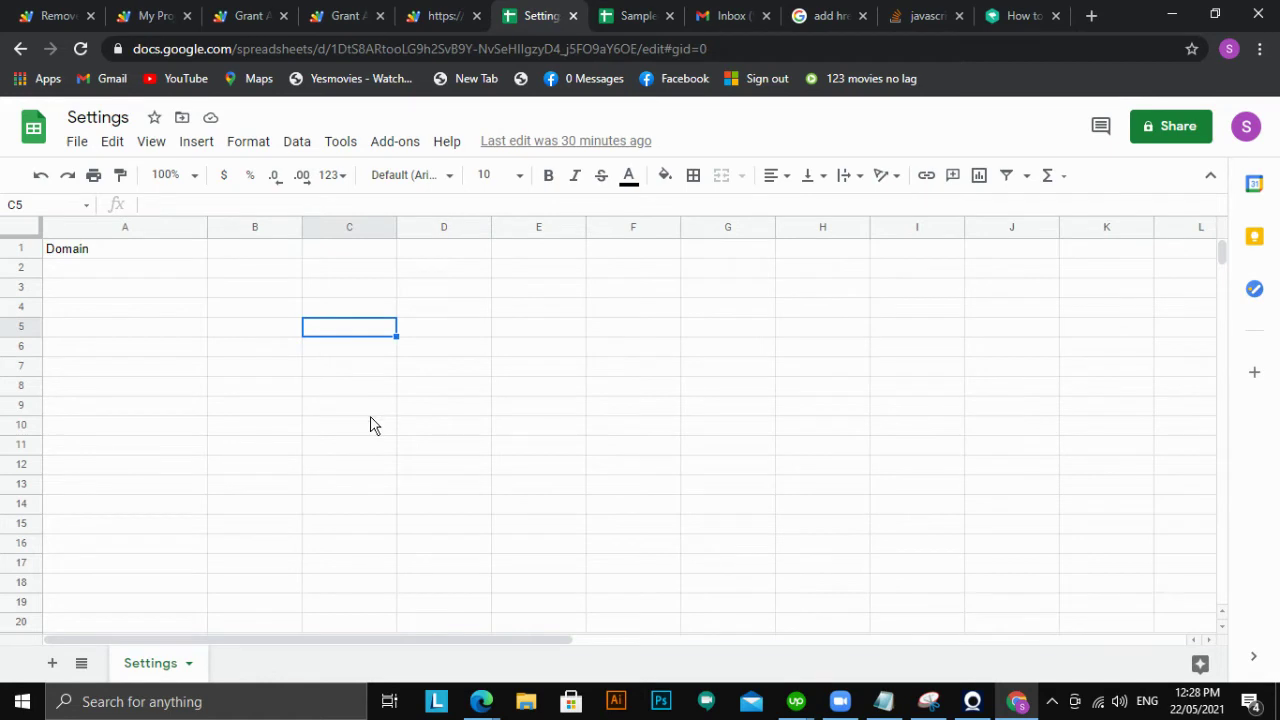
Select the empty Domain cells A2 through A16 in Settings
{"action": "key", "text": "Down"}
{"action": "key", "text": "Down"}
{"action": "key", "text": "Down"}
{"action": "key", "text": "Down"}
{"action": "left_click", "coordinate": [95, 268]}
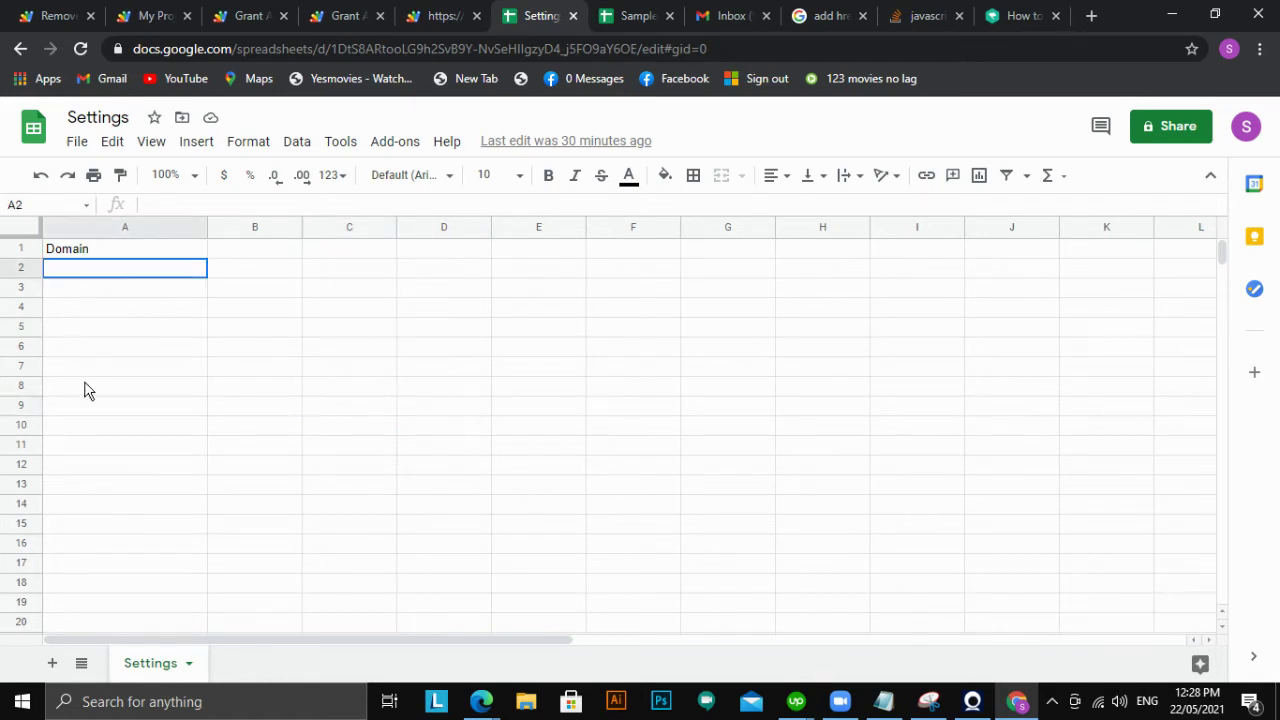
{"action": "left_click_drag", "start_coordinate": [85, 390], "coordinate": [91, 543]}
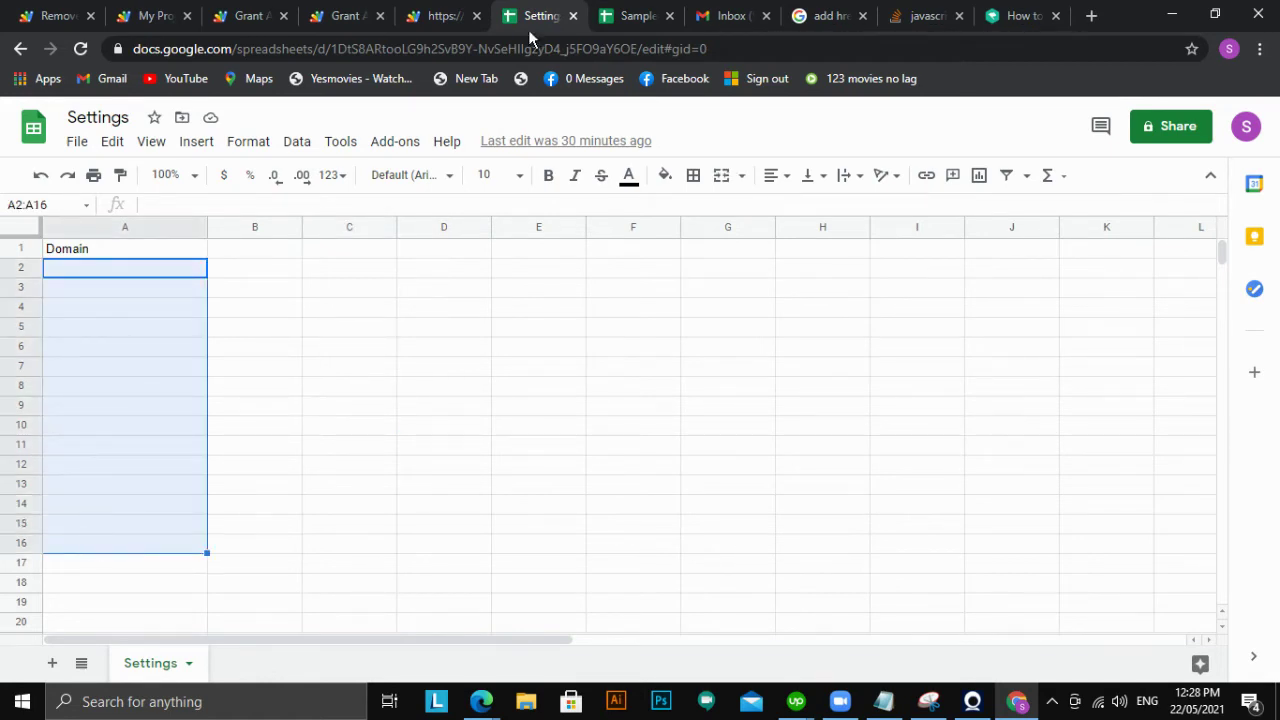
{"action": "left_click", "coordinate": [435, 18]}
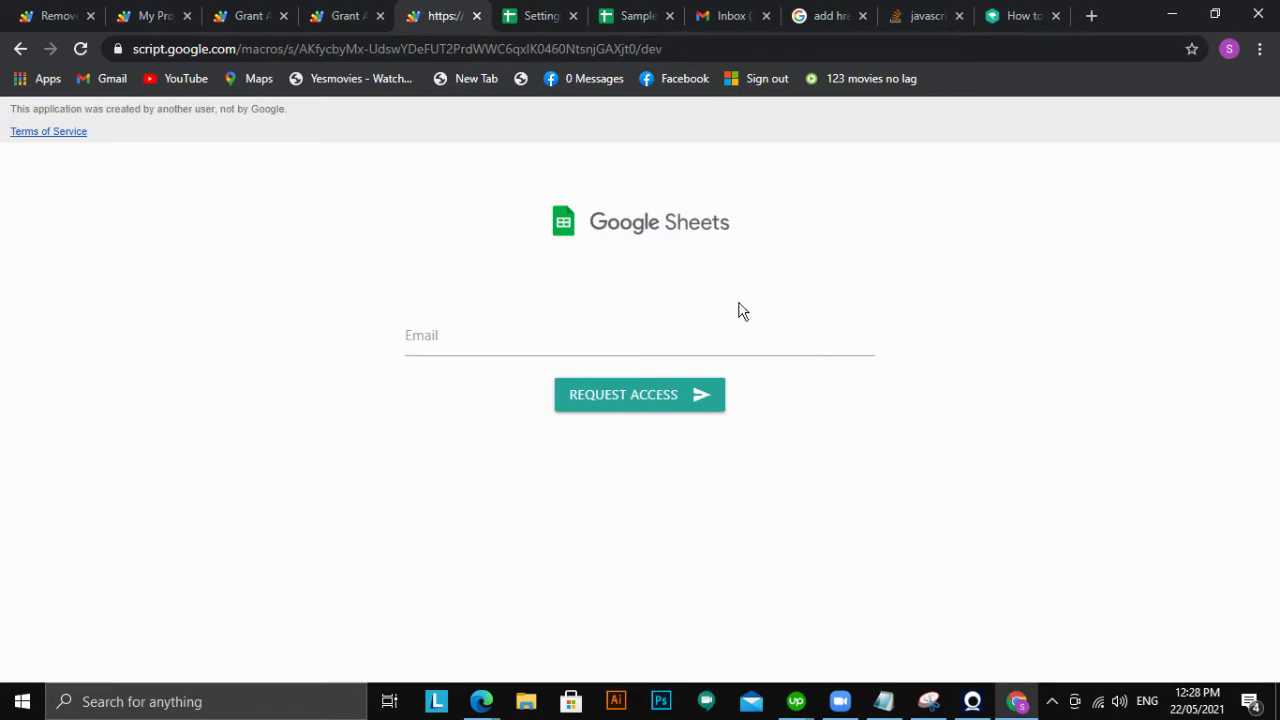
Submit 'adsfadsf' as the email in the request-access web app
{"action": "left_click", "coordinate": [608, 342]}
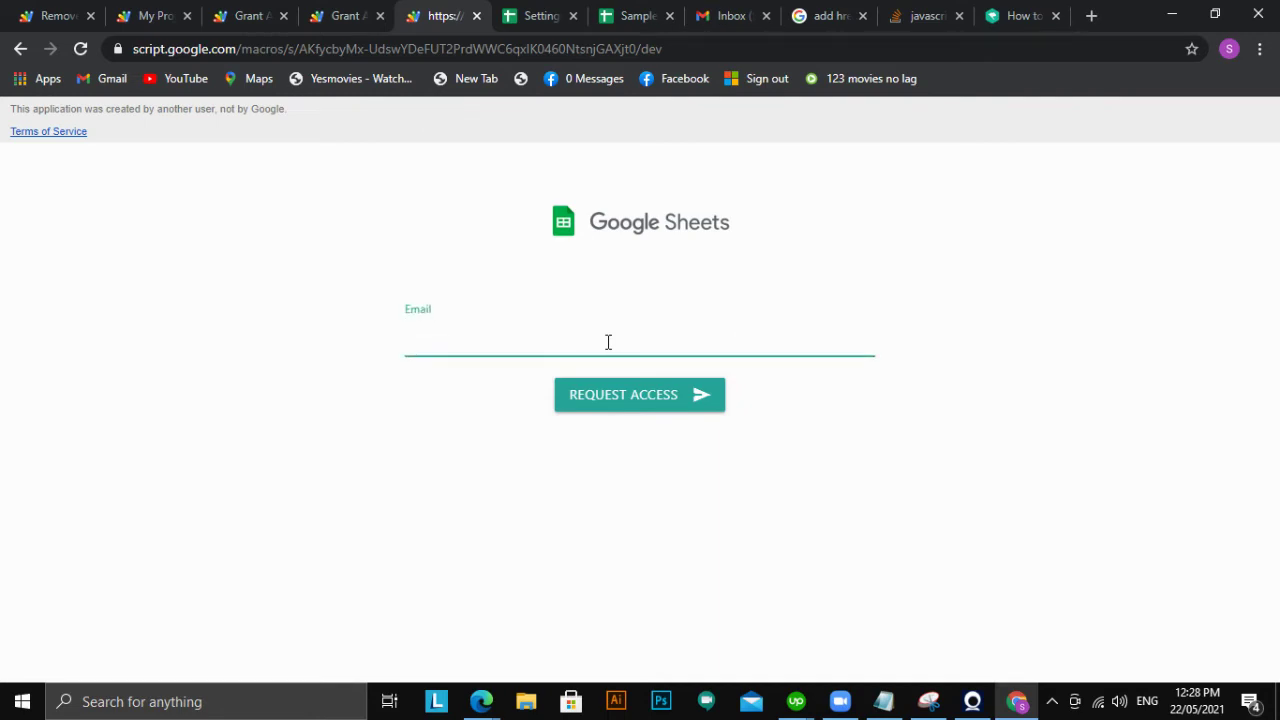
{"action": "type", "text": "rhon"}
{"action": "type", "text": "@"}
{"action": "key", "text": "ctrl+a"}
{"action": "key", "text": "BackSpace"}
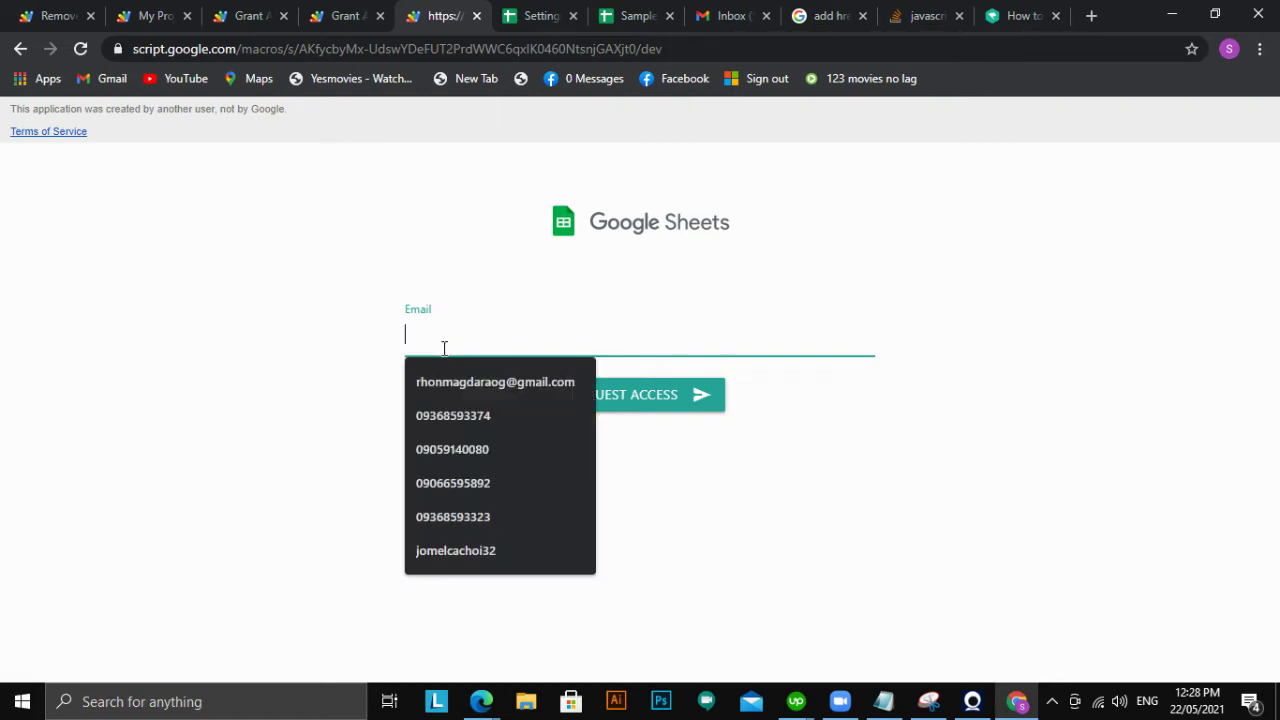
{"action": "type", "text": "adsfadsf"}
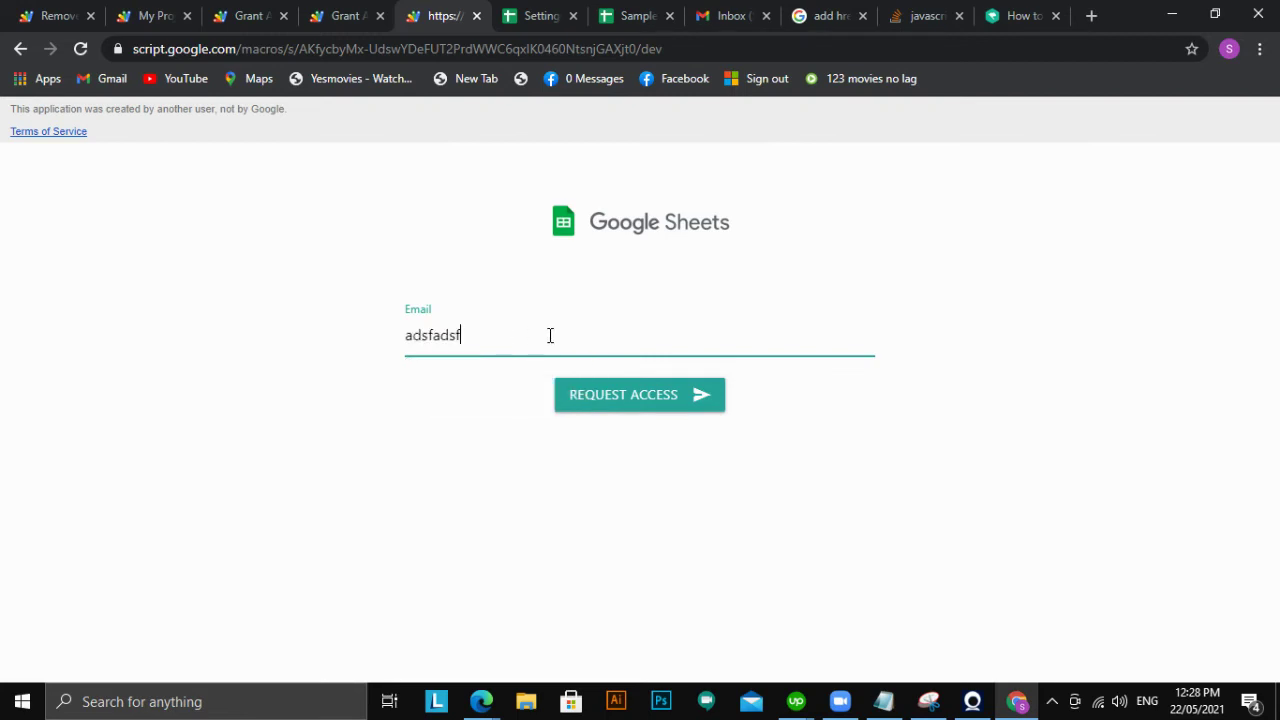
{"action": "left_click", "coordinate": [731, 376]}
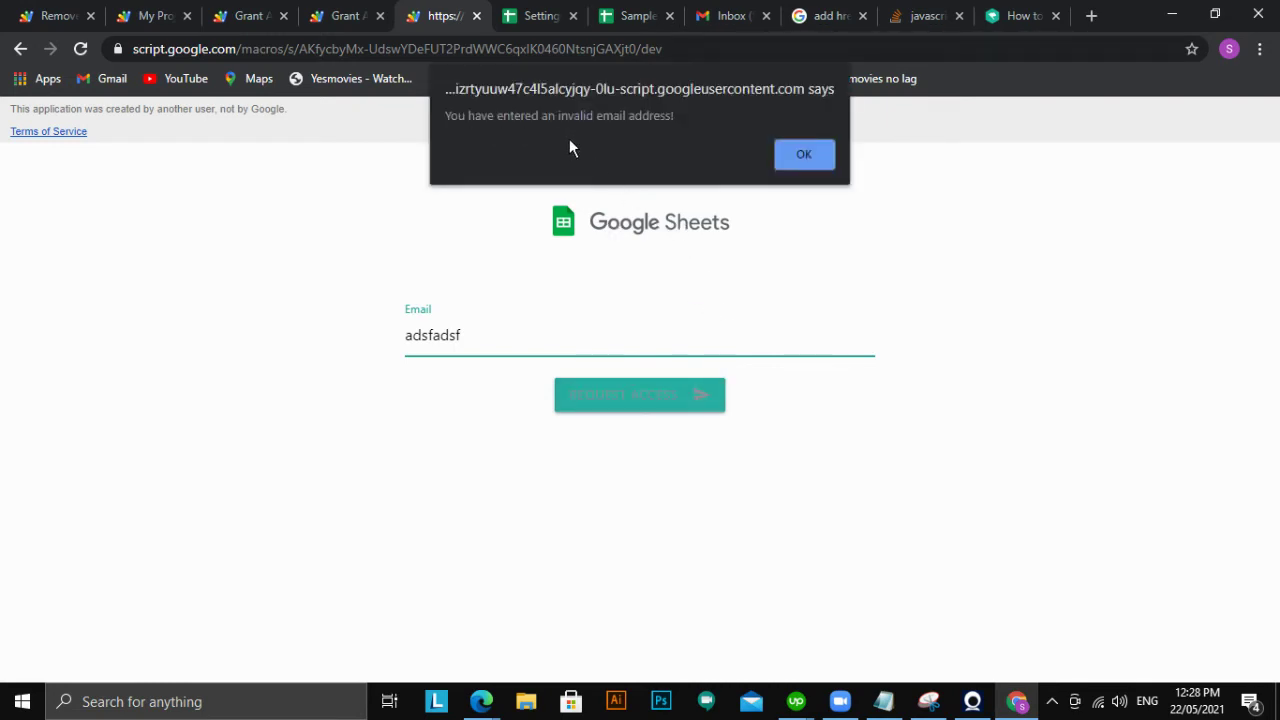
Dismiss the invalid-email warning and fill in the test account's saved e-mail address
{"action": "left_click", "coordinate": [812, 161]}
{"action": "key", "text": "ctrl+a"}
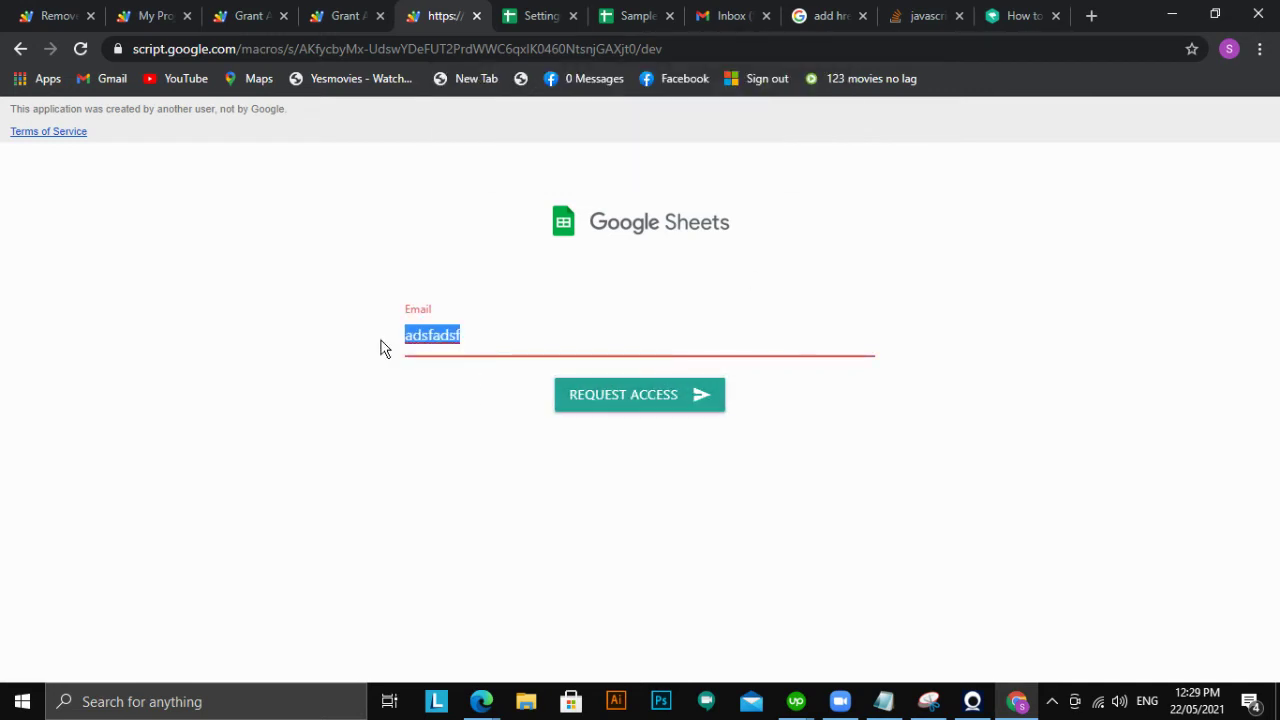
{"action": "type", "text": "rhon"}
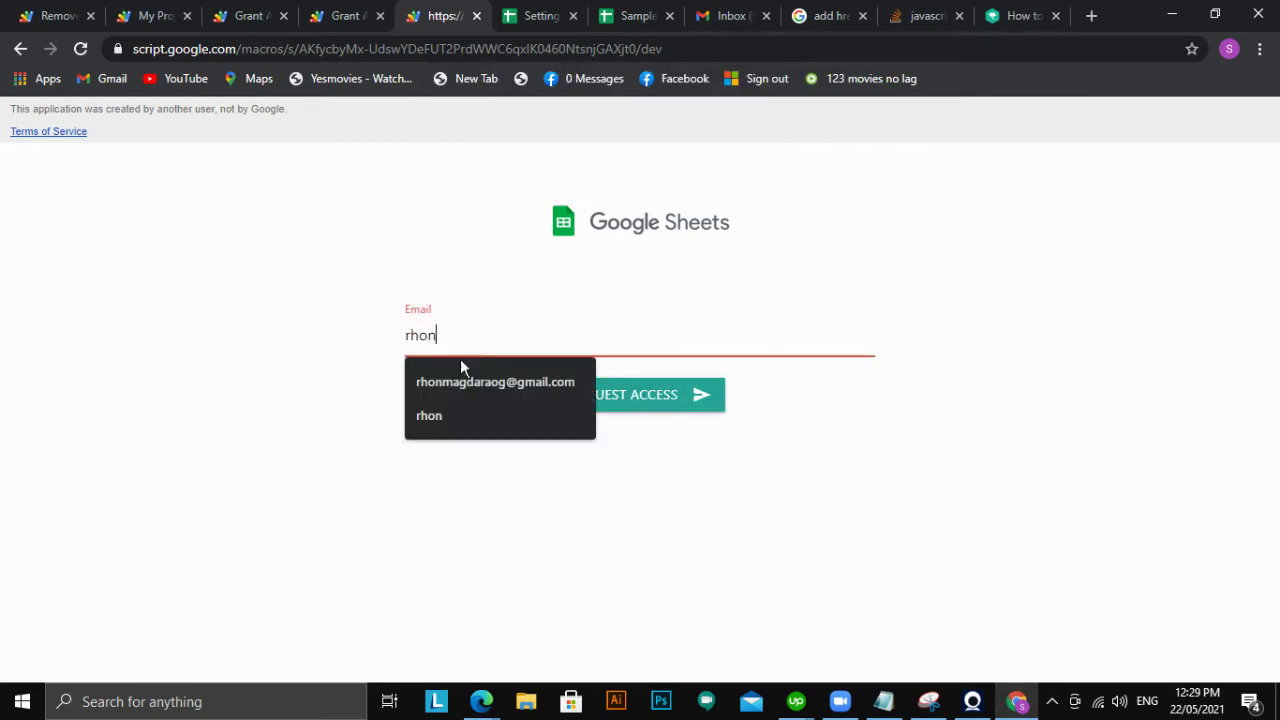
{"action": "left_click", "coordinate": [463, 376]}
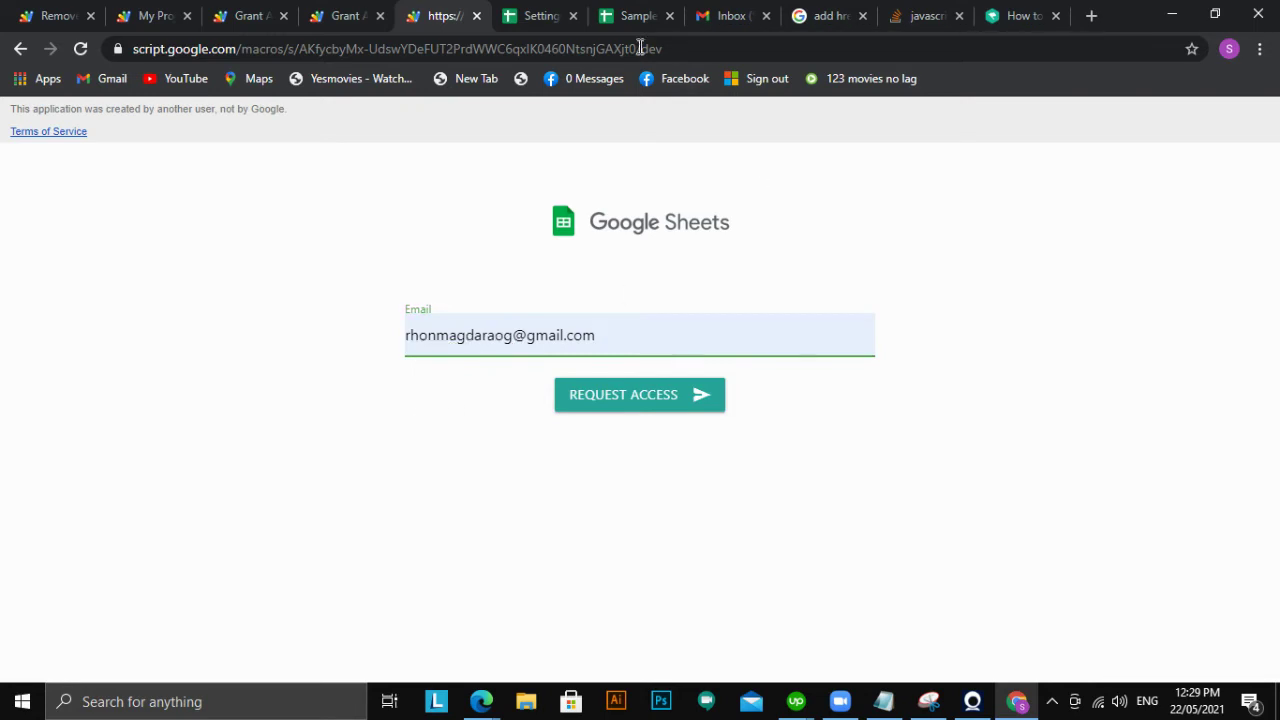
Verify the Settings sheet's Domain column has no entries below the header
{"action": "left_click", "coordinate": [533, 22]}
{"action": "left_click", "coordinate": [306, 386]}
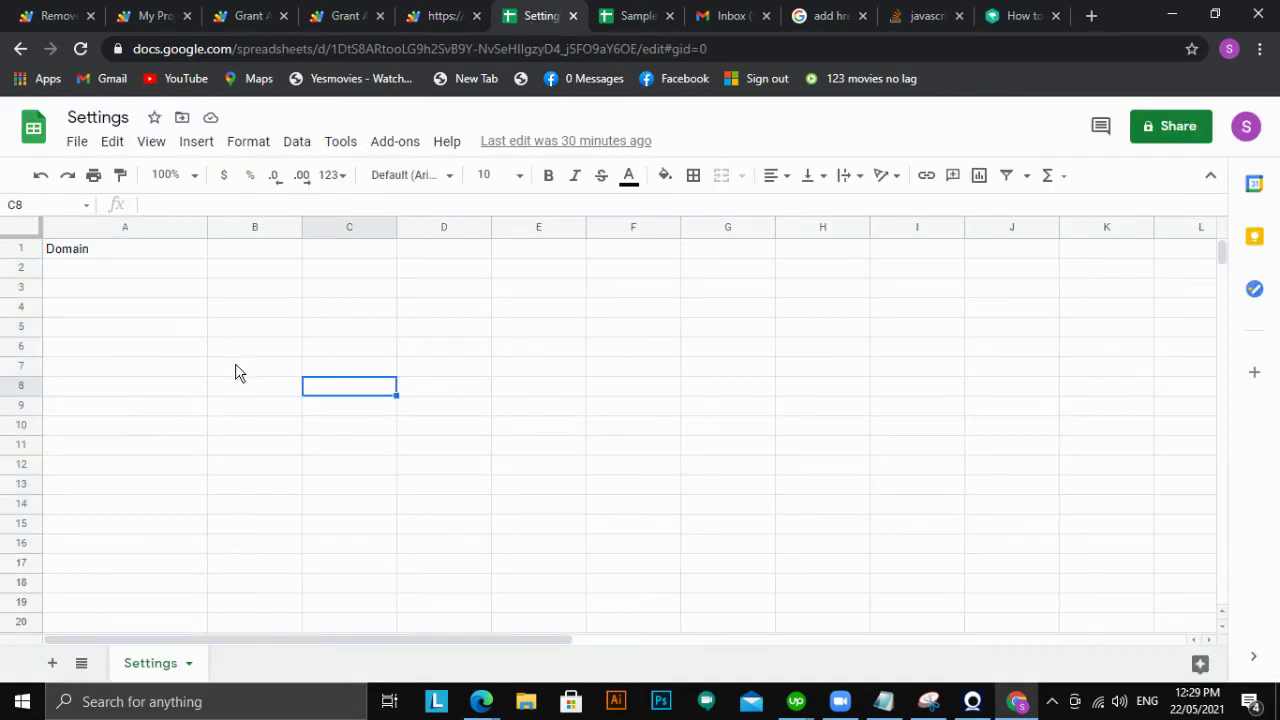
{"action": "left_click_drag", "start_coordinate": [120, 268], "coordinate": [151, 491]}
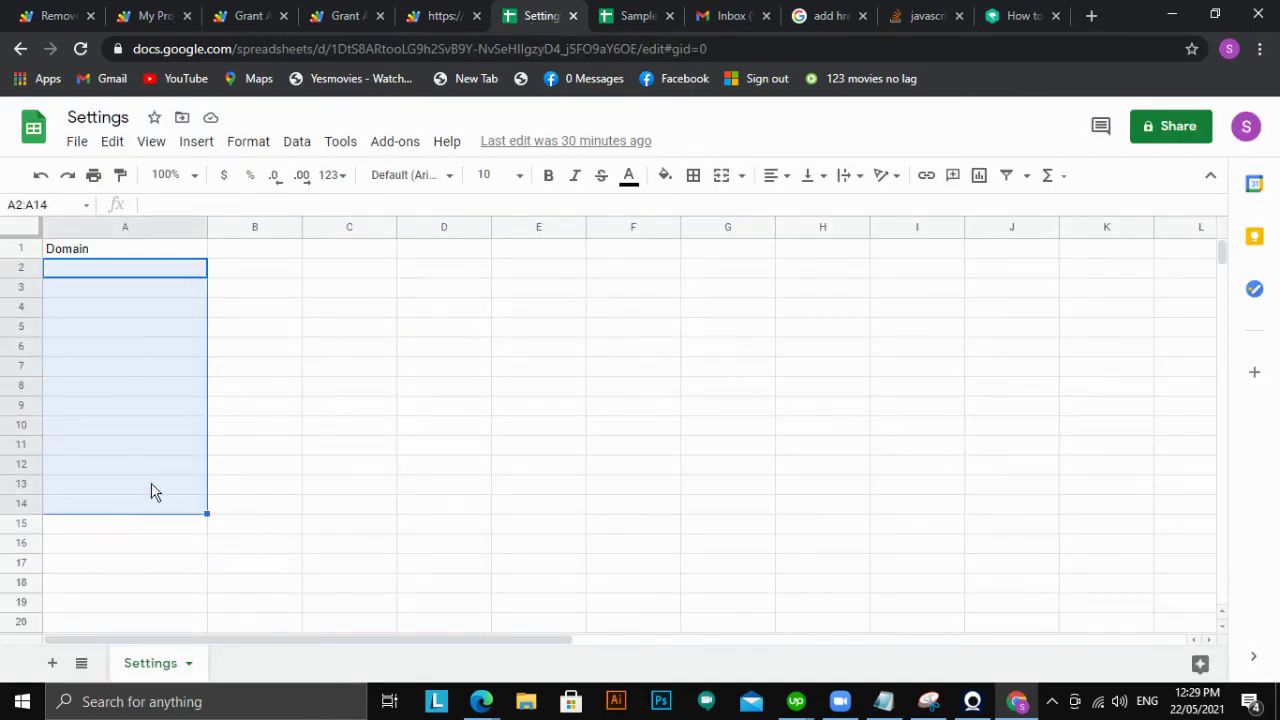
{"action": "left_click", "coordinate": [392, 407]}
Submit the access request for the test account and dismiss the refusal message
{"action": "left_click", "coordinate": [443, 20]}
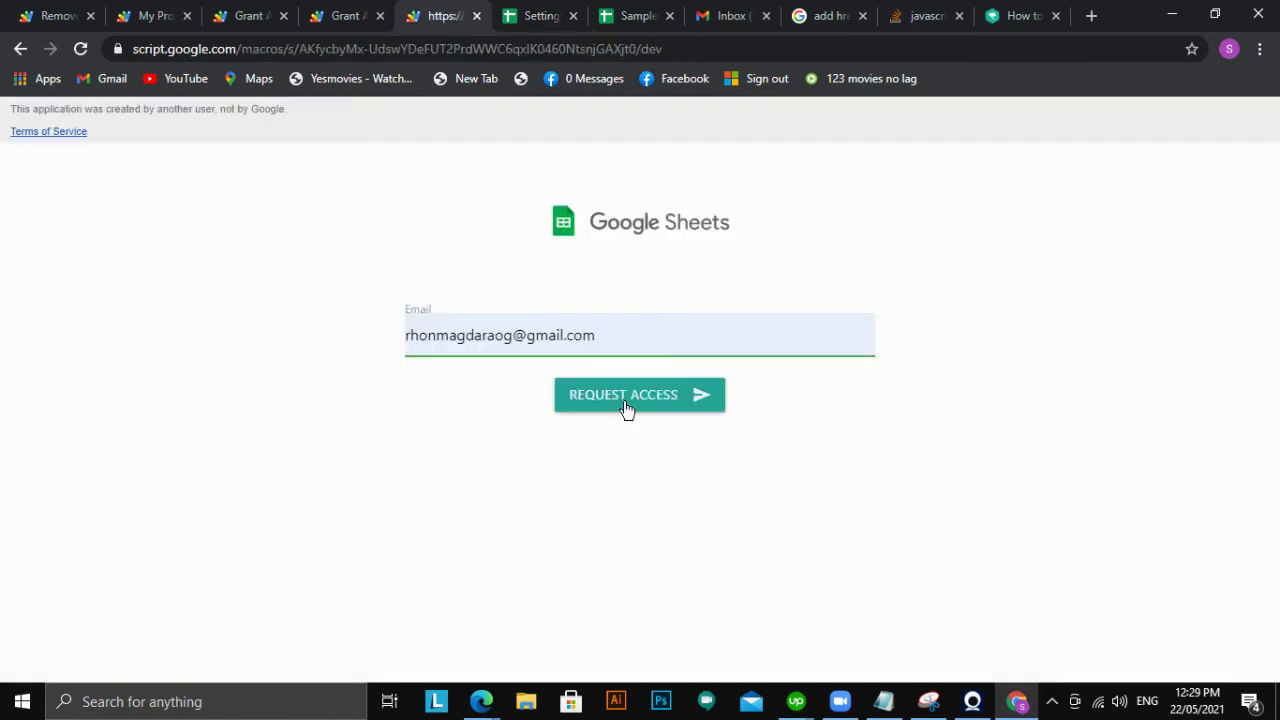
{"action": "left_click", "coordinate": [626, 404]}
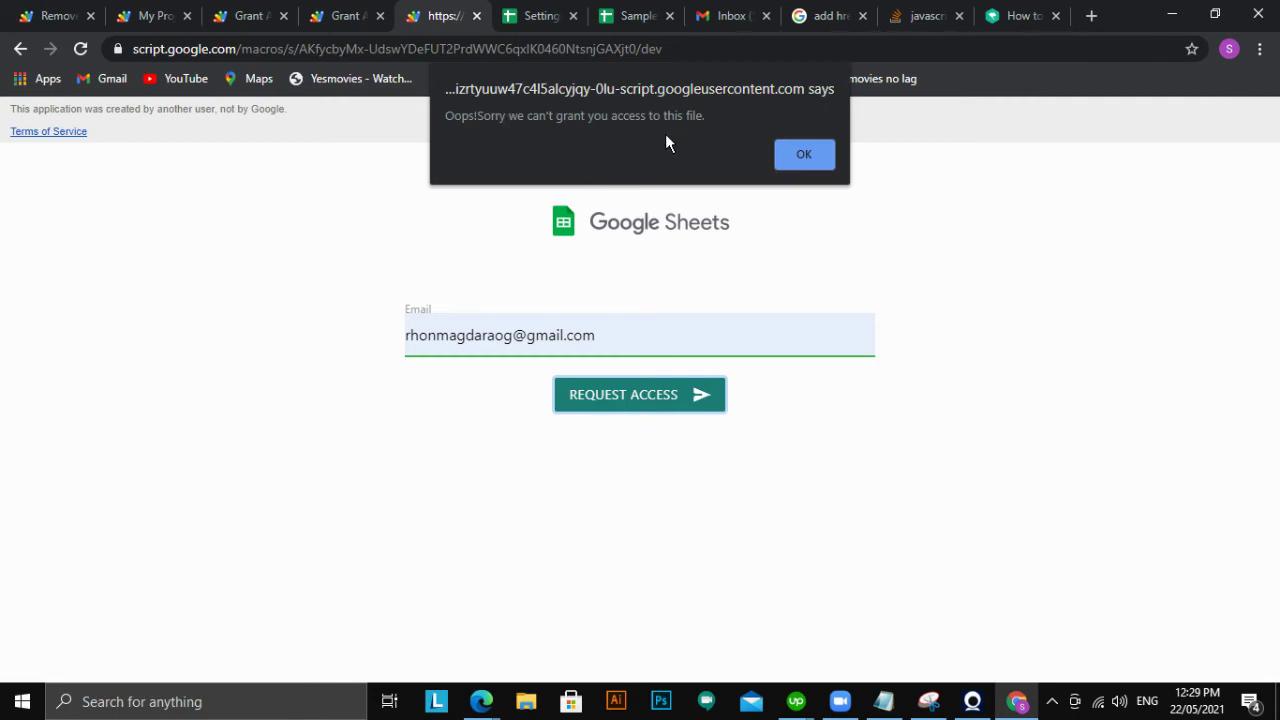
{"action": "left_click", "coordinate": [808, 163]}
Enter the test account's e-mail address in Settings cell A2 under Domain
{"action": "left_click", "coordinate": [525, 17]}
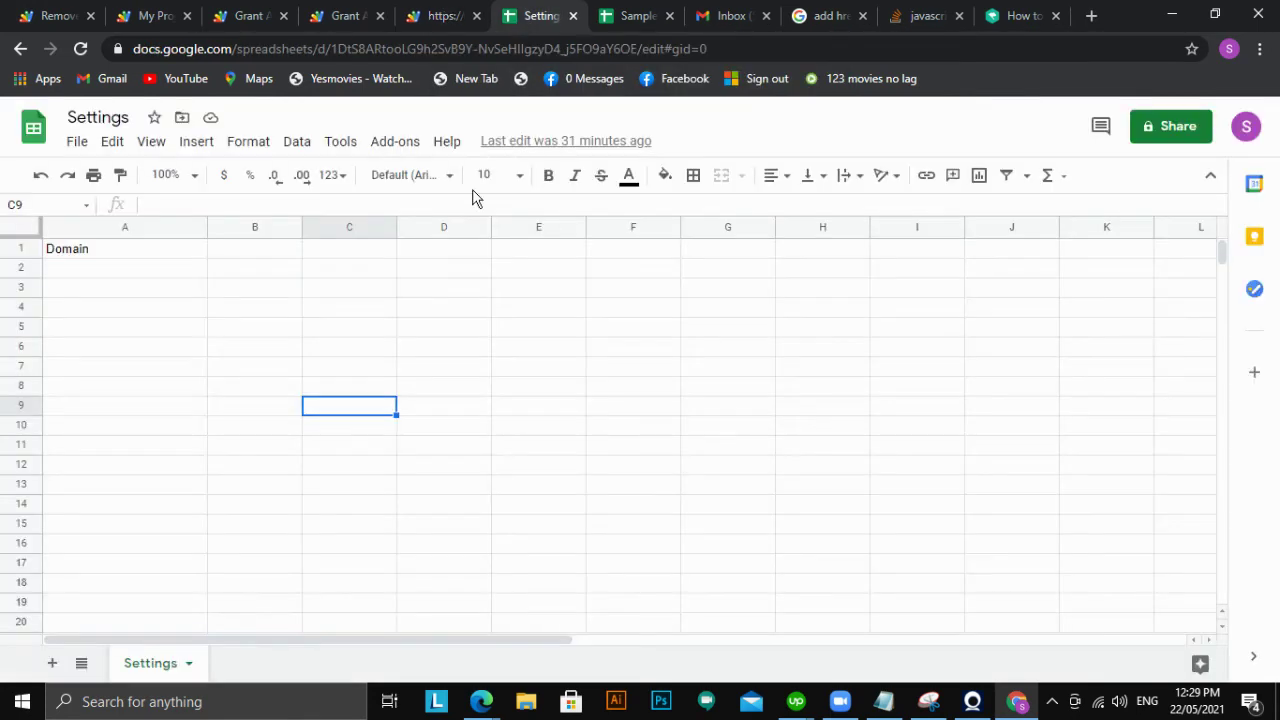
{"action": "left_click", "coordinate": [108, 270]}
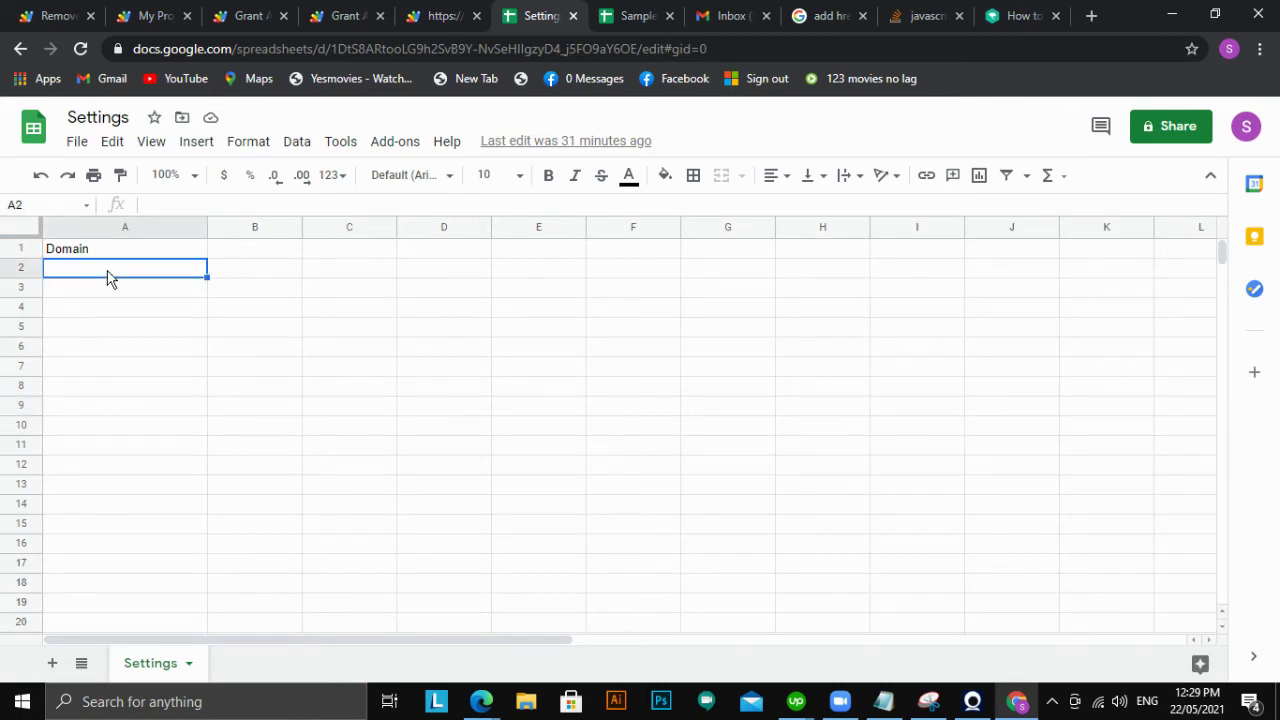
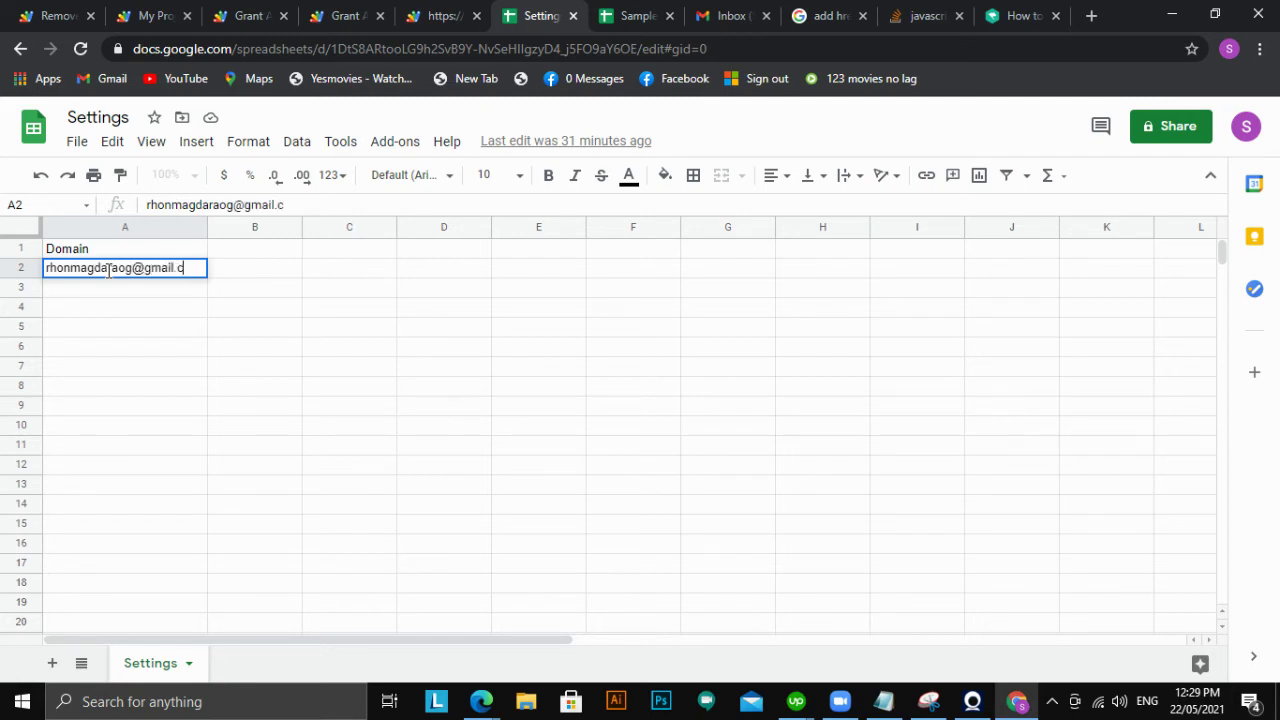
{"action": "left_click", "coordinate": [379, 391]}
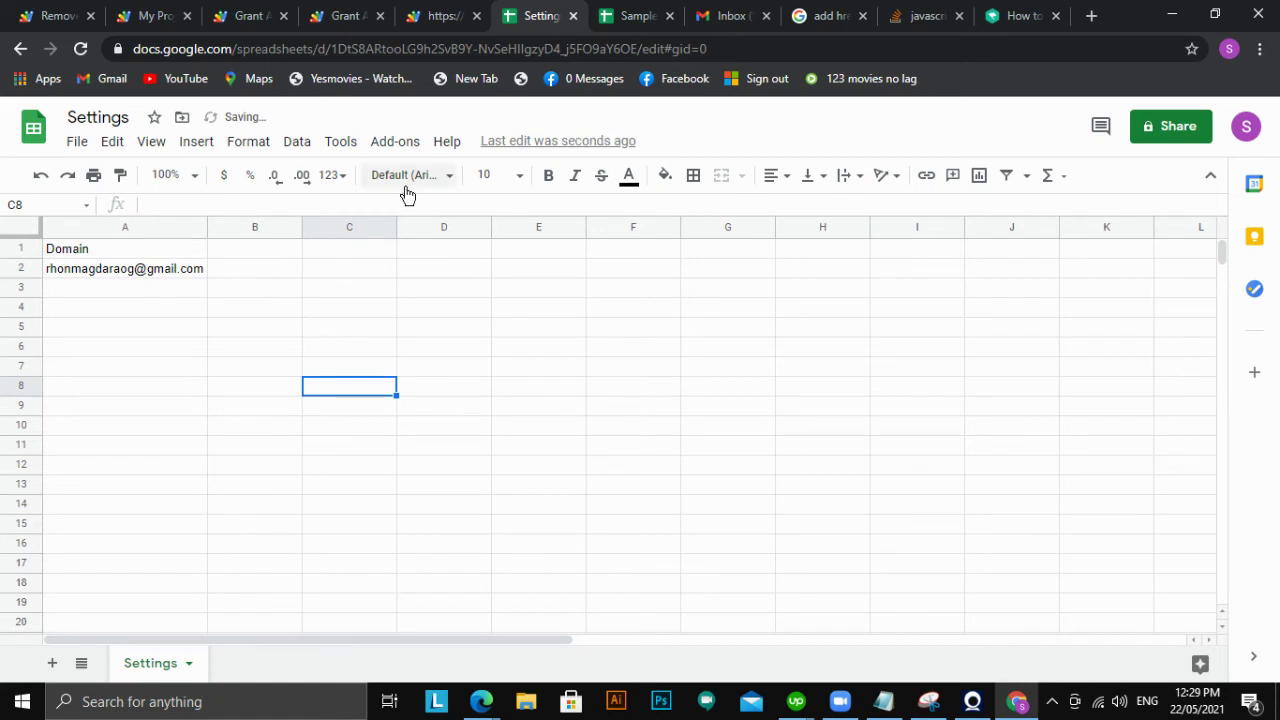
{"action": "left_click", "coordinate": [441, 16]}
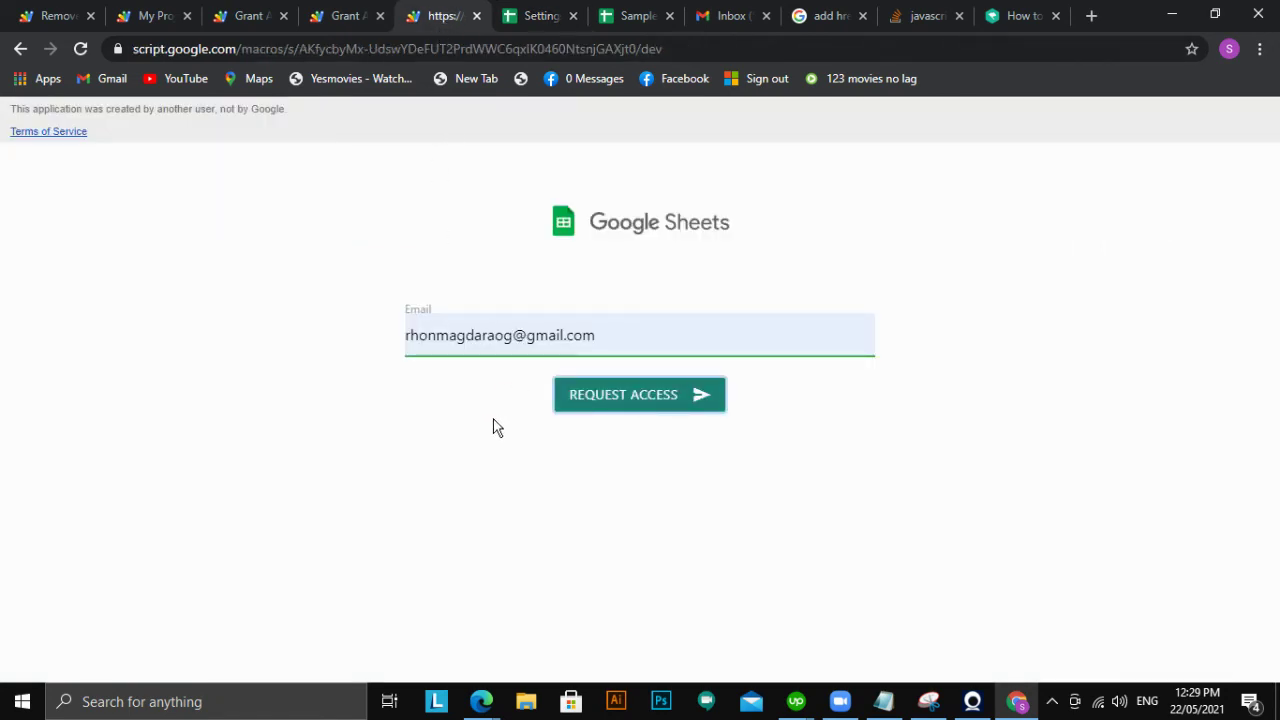
Resubmit the request and get 'You have been granted access to the file.', then open the Sample Spreadsheet
{"action": "left_click", "coordinate": [633, 403]}
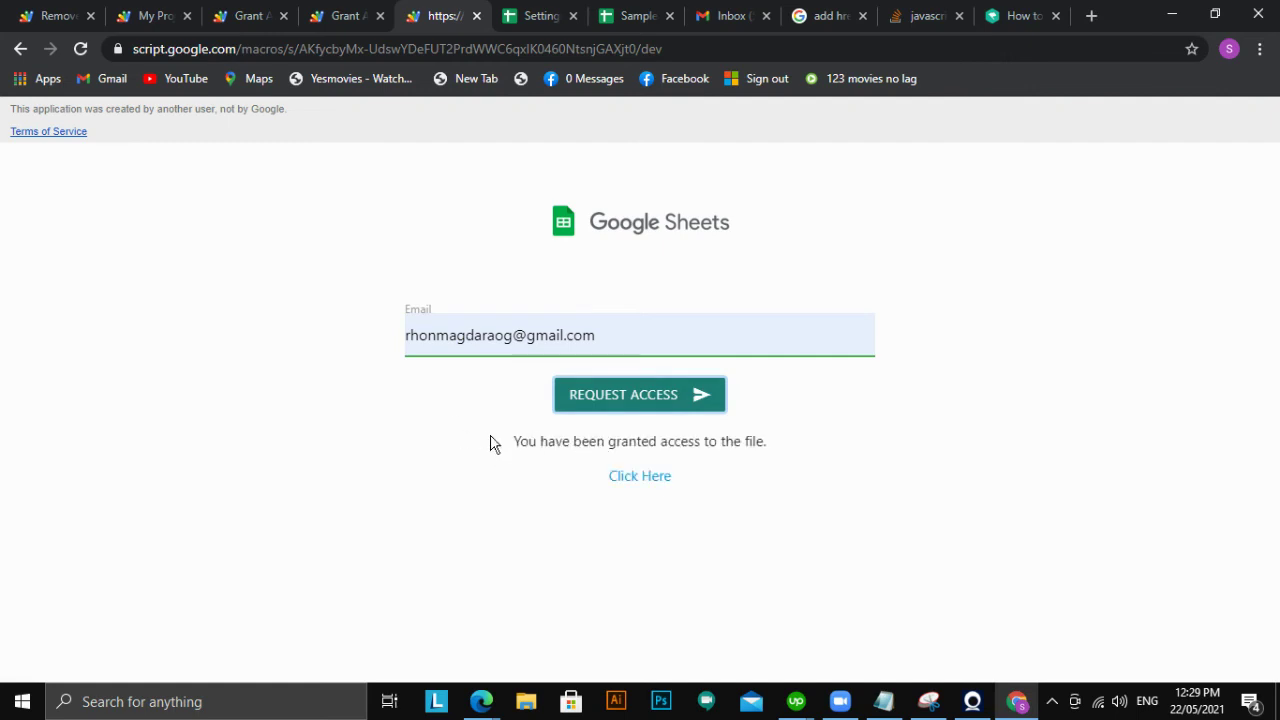
{"action": "left_click_drag", "start_coordinate": [490, 443], "coordinate": [766, 463]}
{"action": "left_click", "coordinate": [790, 474]}
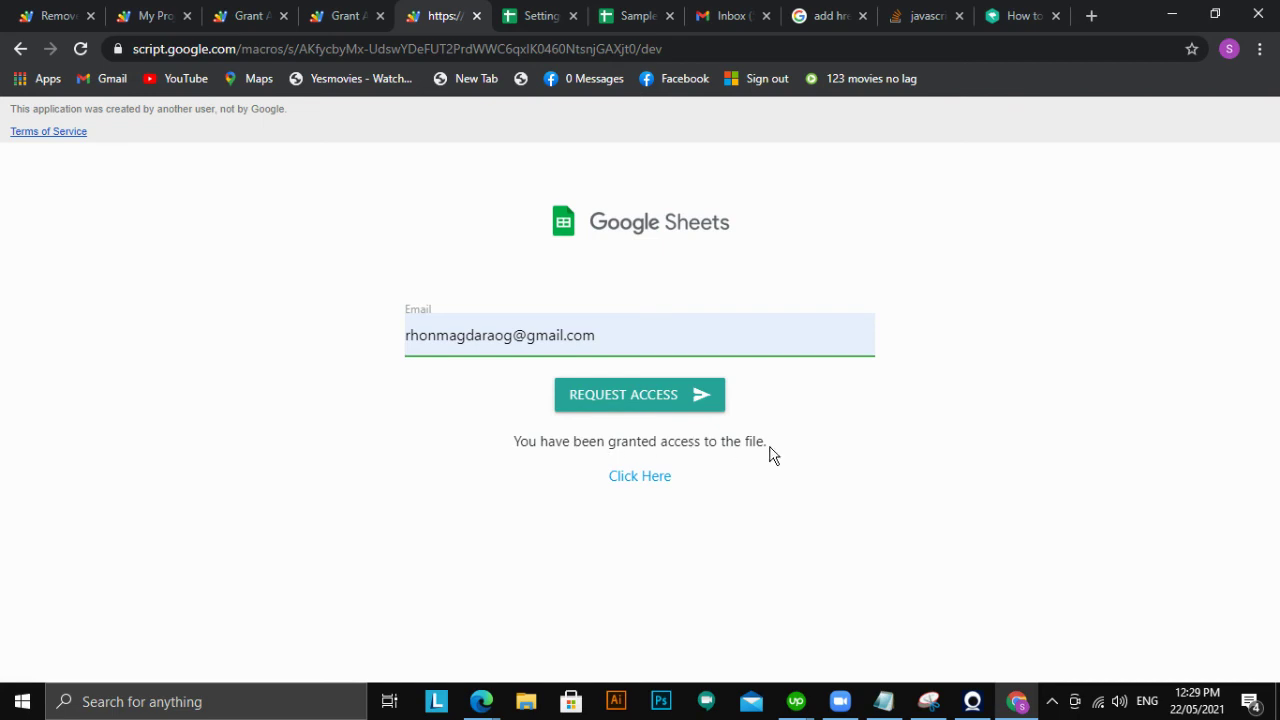
{"action": "left_click", "coordinate": [621, 18]}
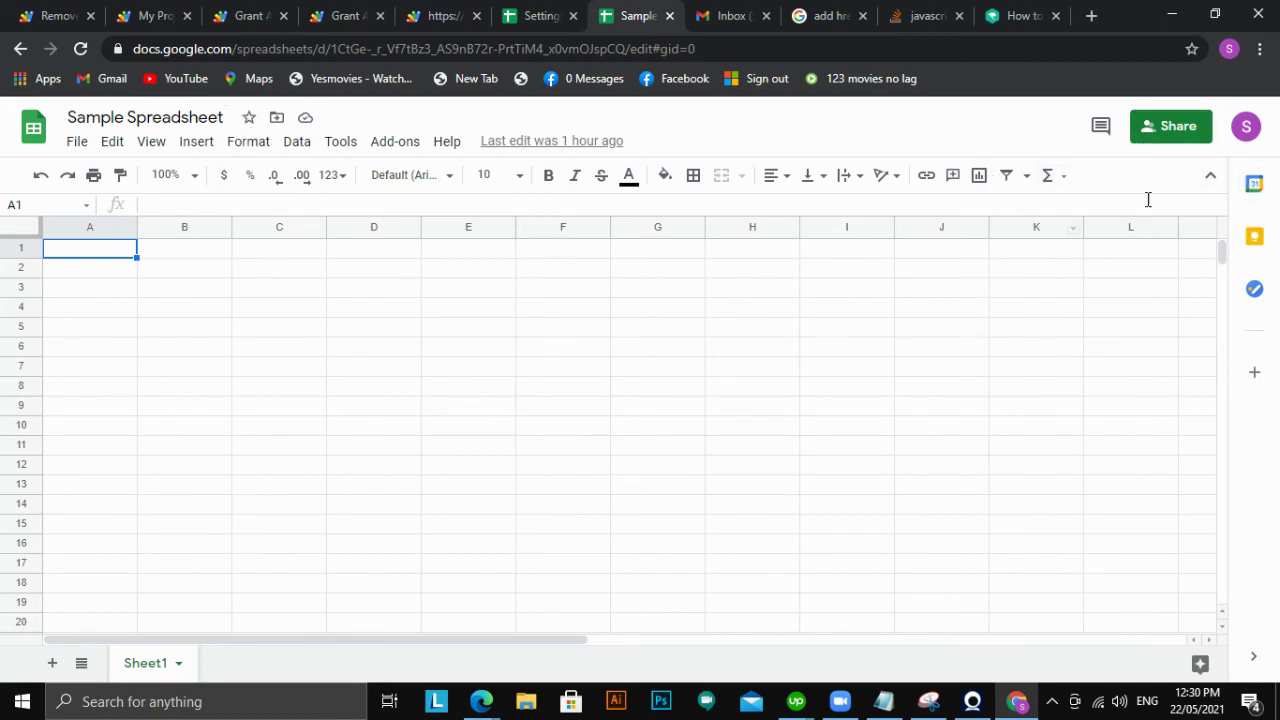
Open the Sample Spreadsheet's Share dialog to see the test account listed as Editor
{"action": "left_click", "coordinate": [1162, 135]}
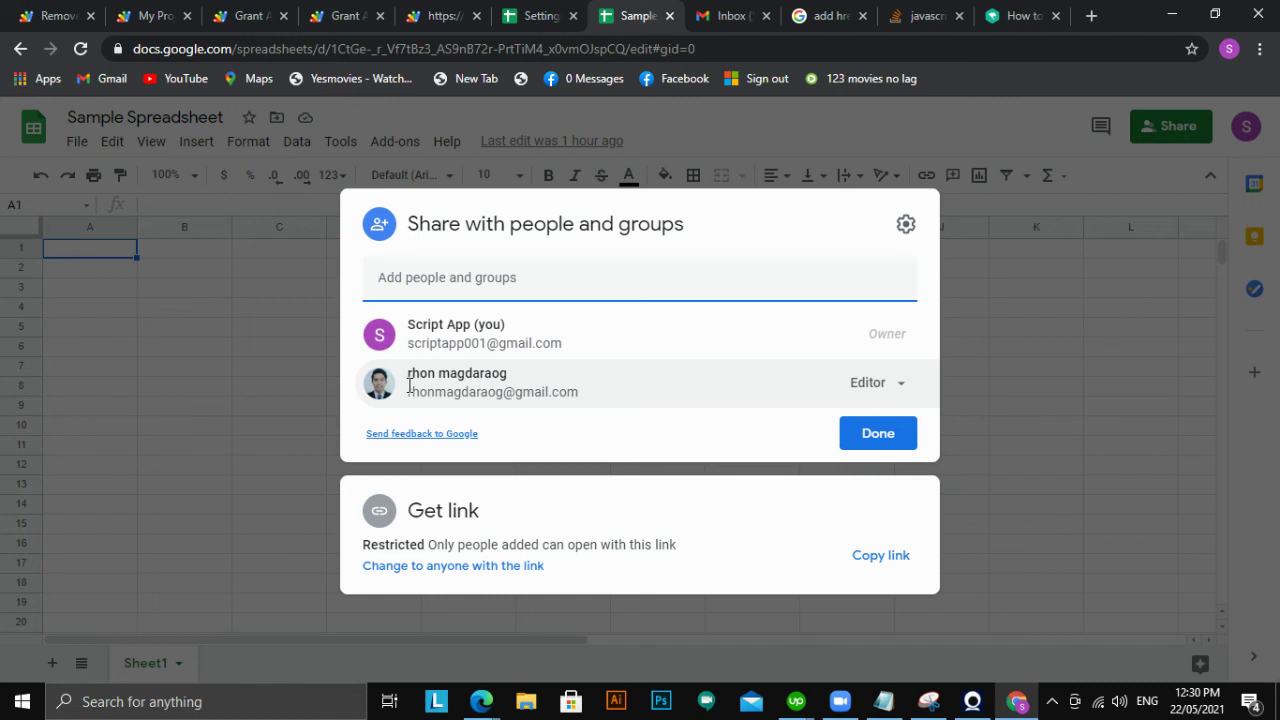
{"action": "mouse_move", "coordinate": [409, 385]}
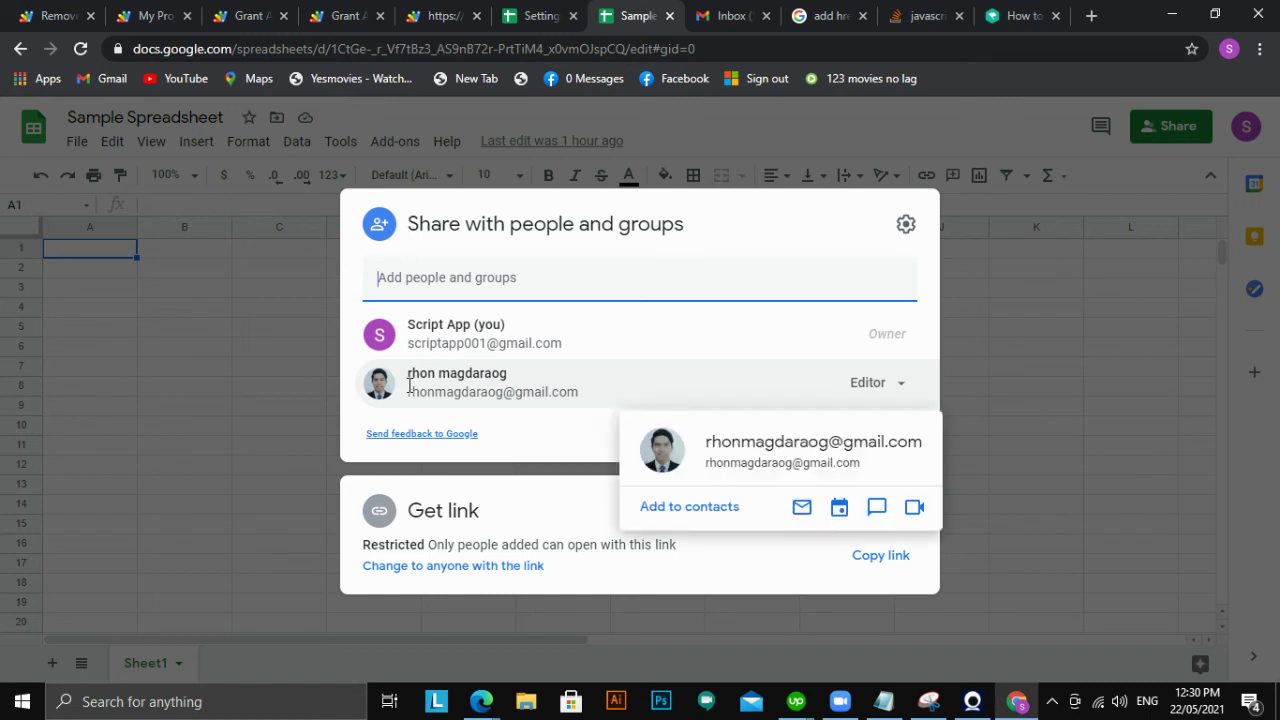